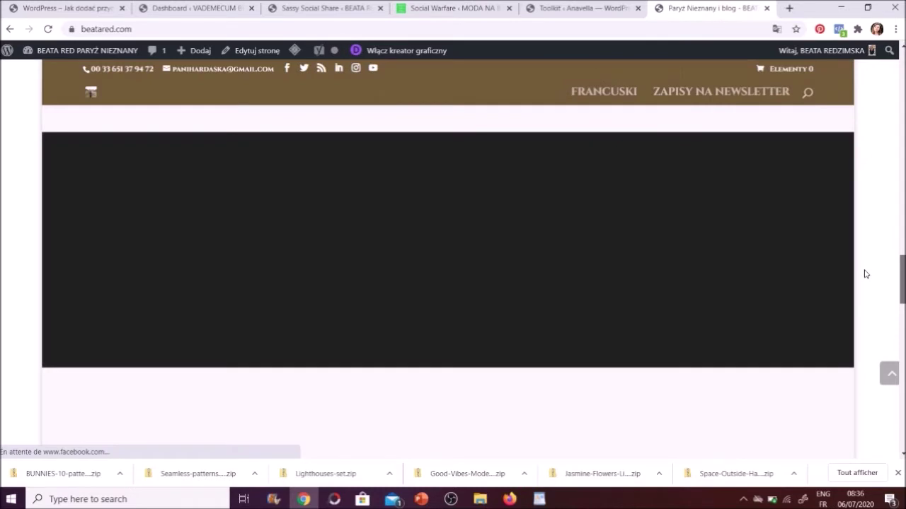
# - Open the blog post about the expression "Pas de quartier" and examine the share buttons below its header image
pyautogui.scroll(-5, 864, 273)
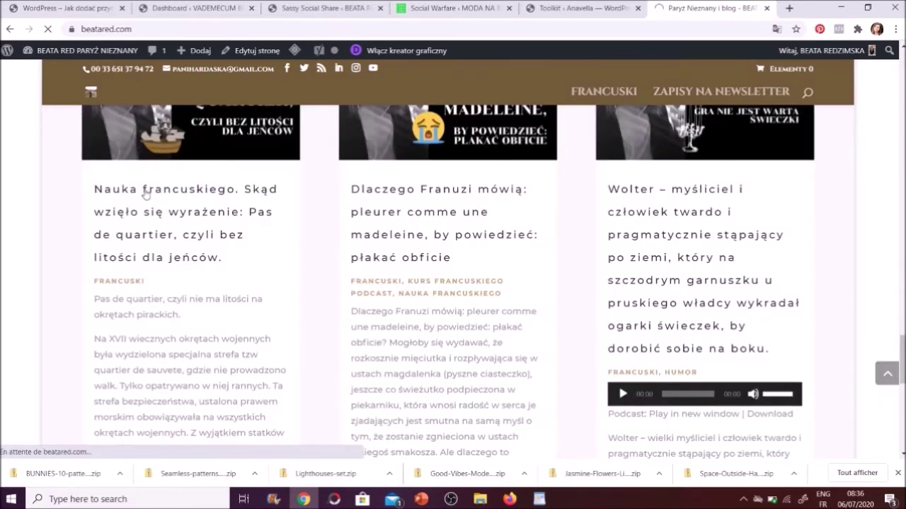
pyautogui.click(146, 189)
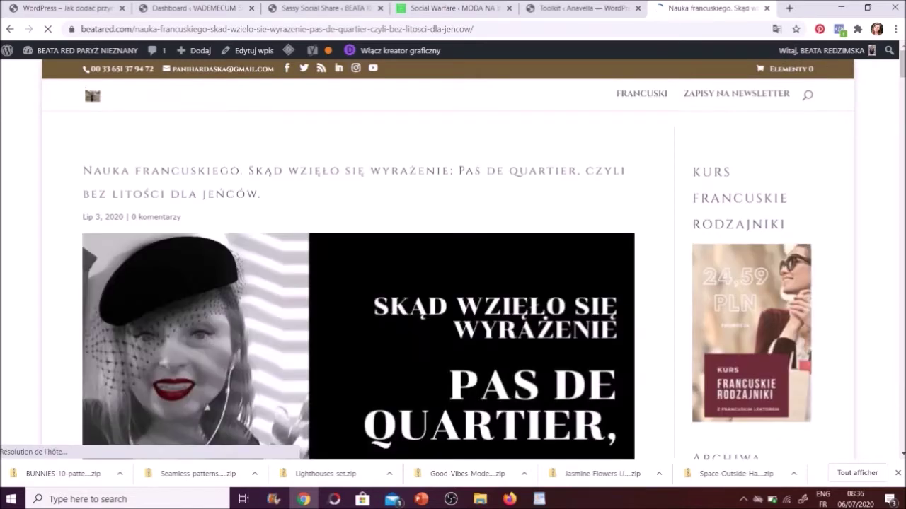
pyautogui.scroll(-5, 179, 308)
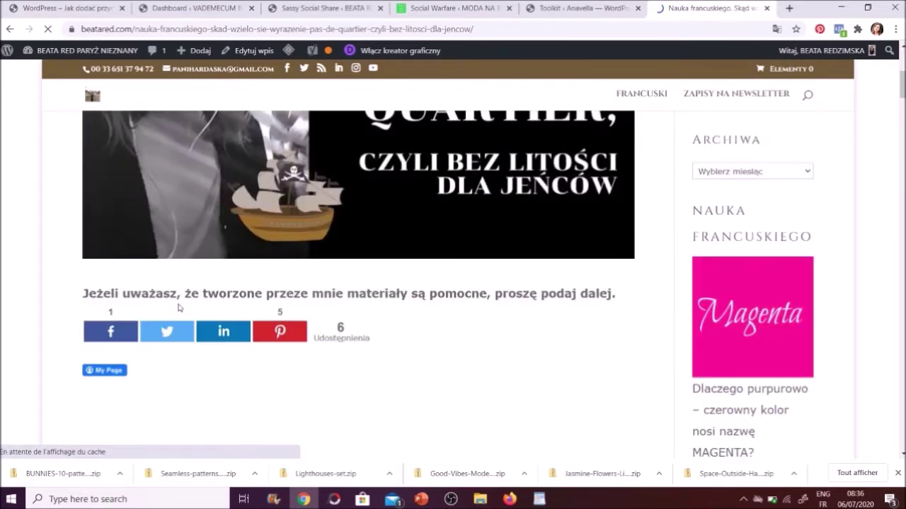
pyautogui.scroll(-1, 100, 313)
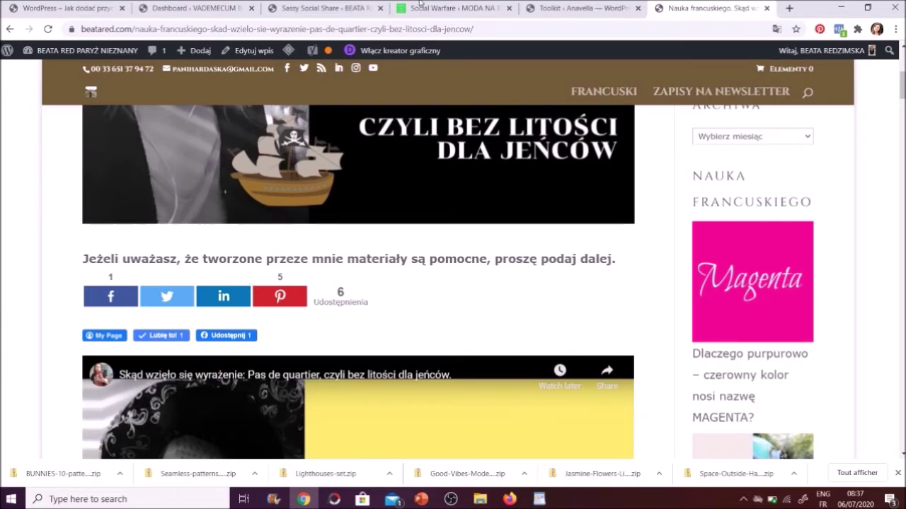
# - Review the standard interface theme settings in Sassy Social Share and compare them with the share bar on the "Pas de quartier" post
pyautogui.click(305, 8)
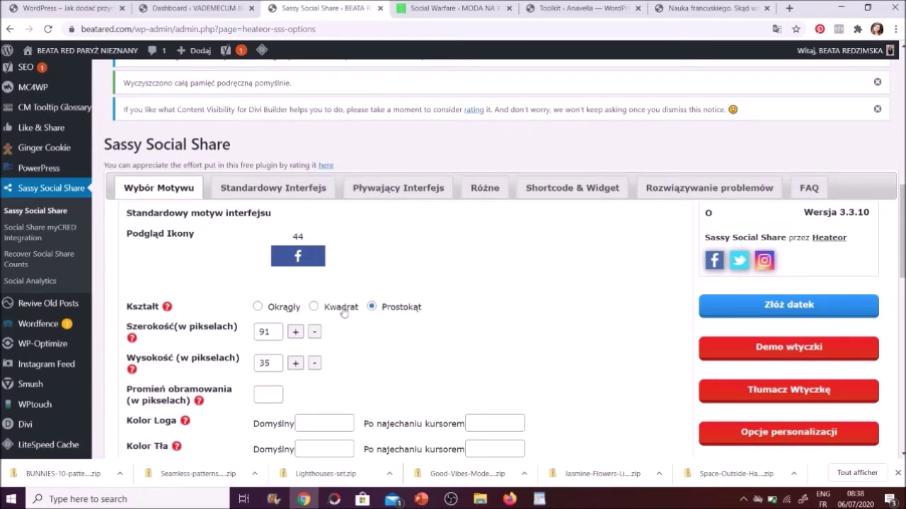
pyautogui.moveTo(903, 230); pyautogui.dragTo(903, 290)
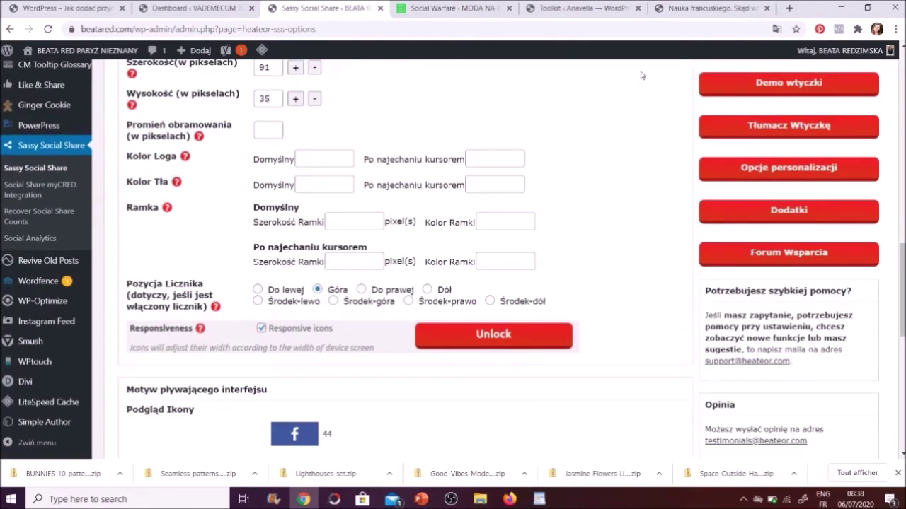
pyautogui.click(686, 11)
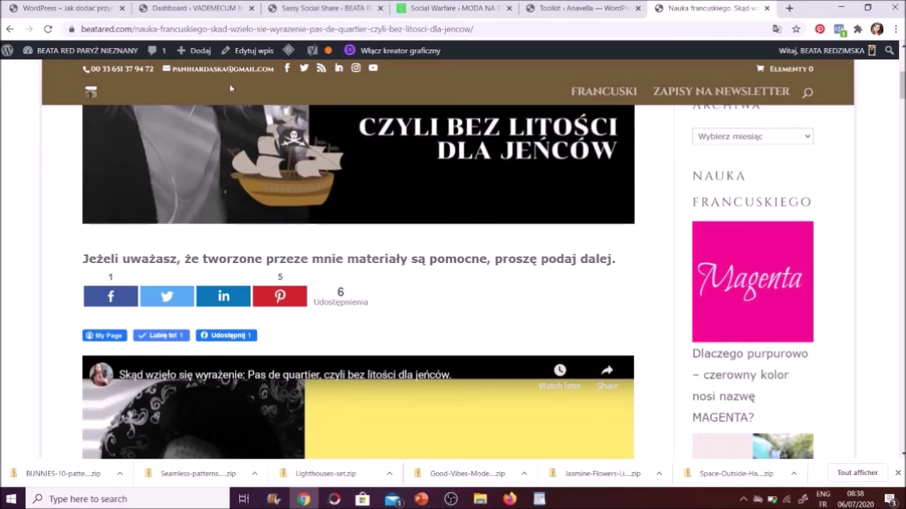
pyautogui.click(322, 8)
# - Examine the floating interface theme settings and compare them with the floating share bar on the WordPress social media buttons article
pyautogui.scroll(-4, 899, 375)
pyautogui.moveTo(898, 375); pyautogui.dragTo(896, 344)
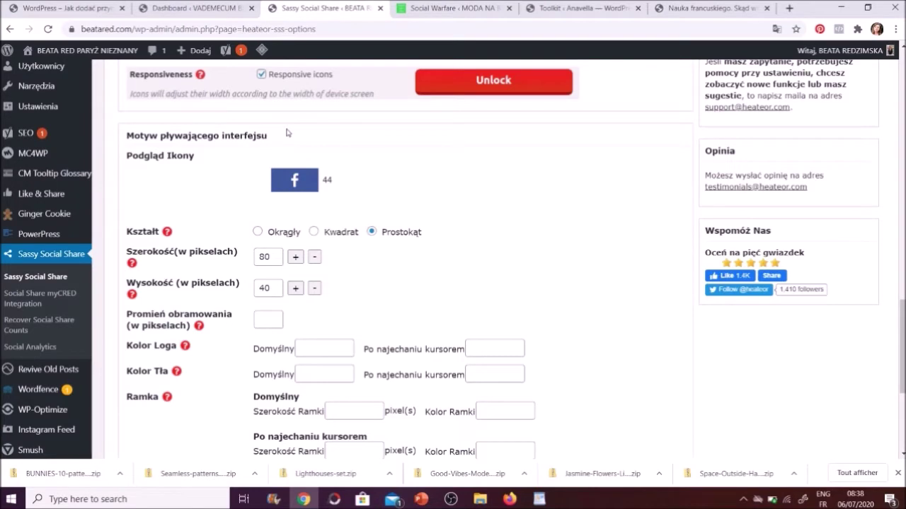
pyautogui.click(51, 7)
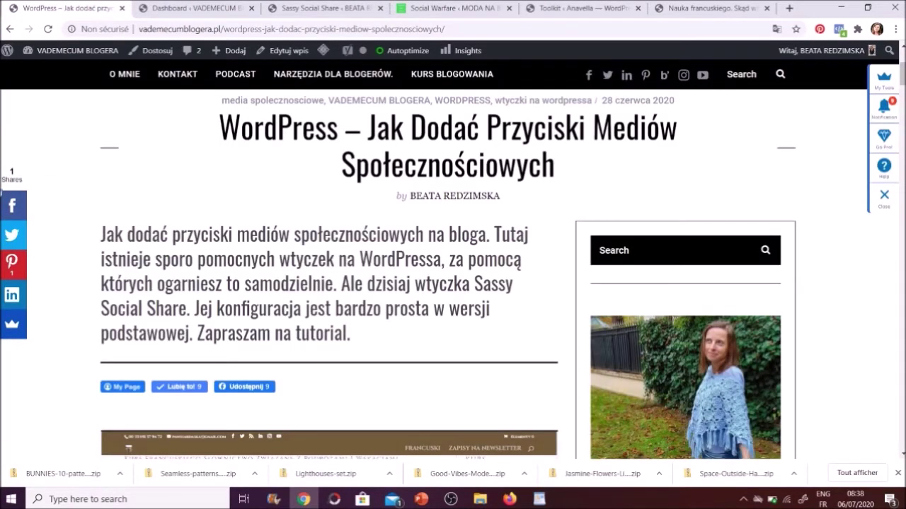
pyautogui.click(326, 8)
pyautogui.scroll(-3, 901, 401)
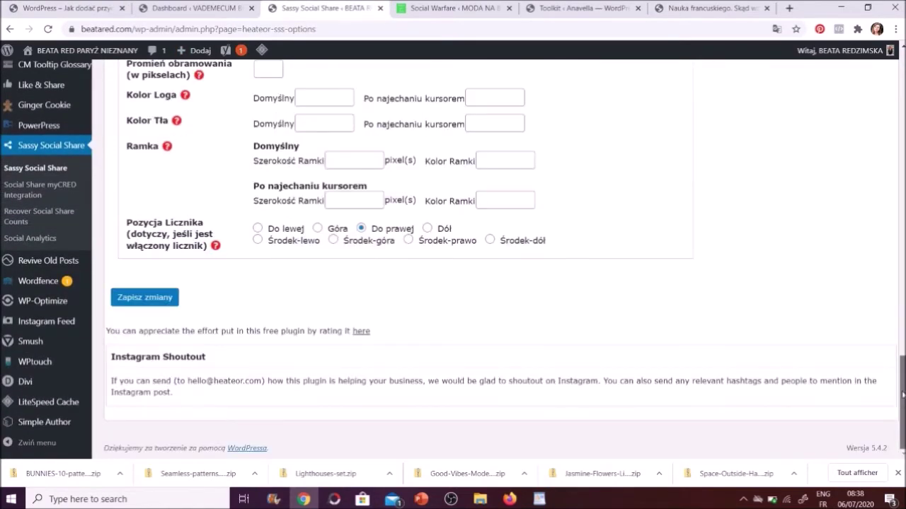
# - Review the icon shape, size and counter position of both interface themes against the share buttons on the "Pas de quartier" post
pyautogui.scroll(4, 902, 394)
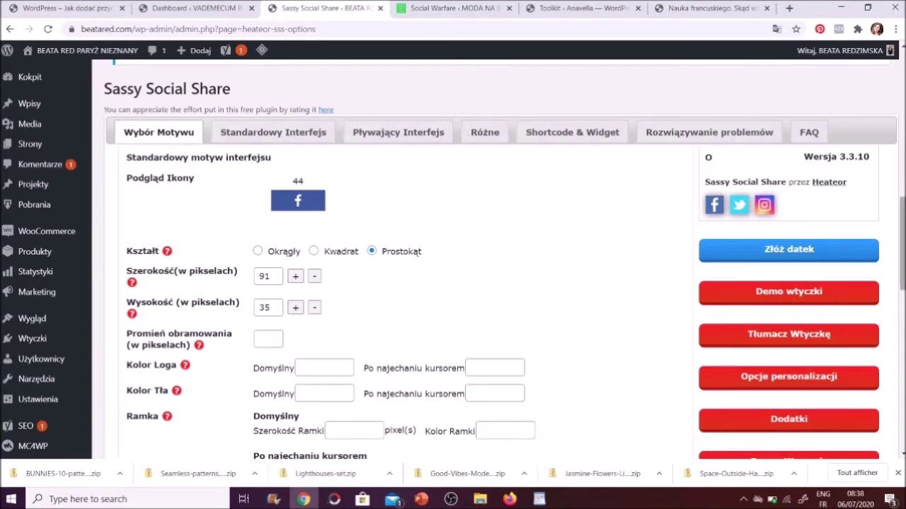
pyautogui.scroll(-2, 469, 140)
pyautogui.scroll(-3, 404, 262)
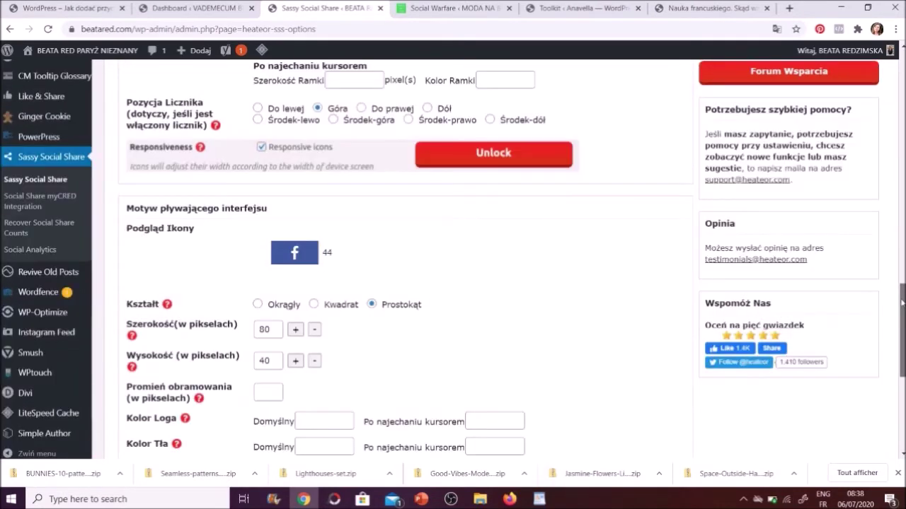
pyautogui.scroll(-1, 439, 209)
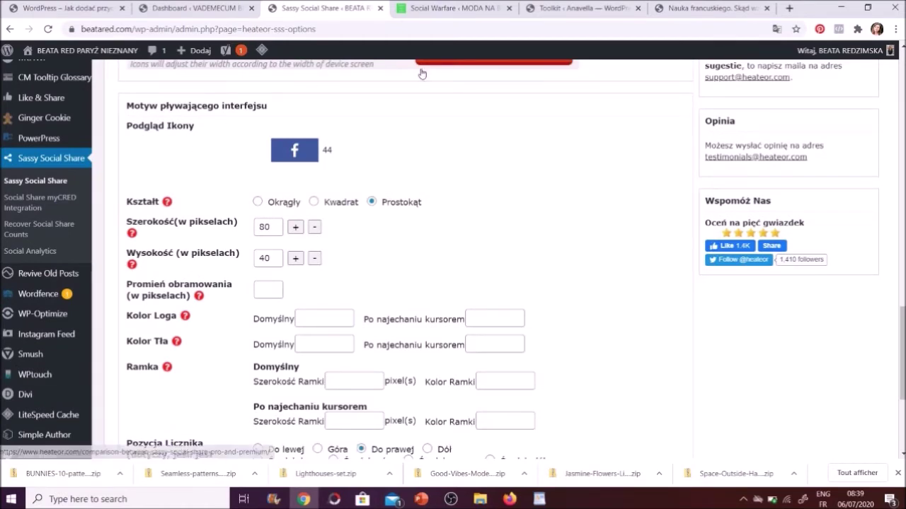
pyautogui.click(686, 7)
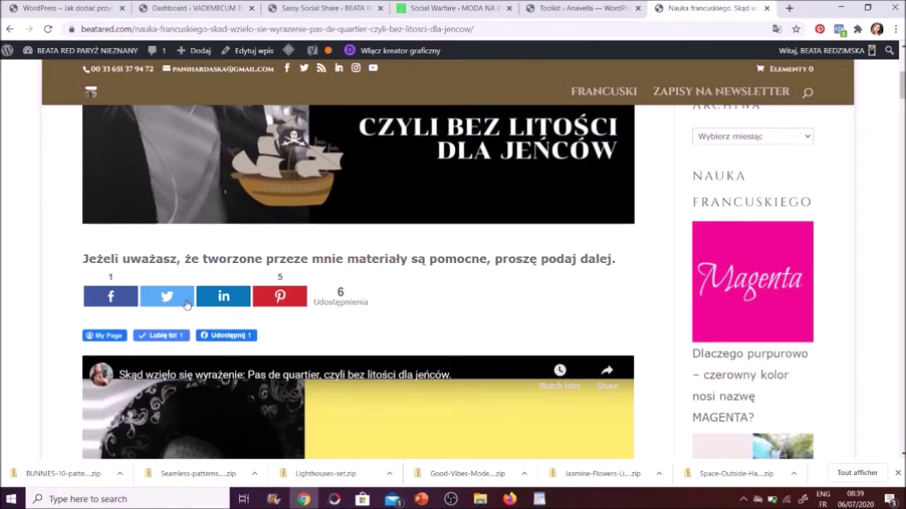
pyautogui.click(292, 12)
pyautogui.scroll(10, 495, 283)
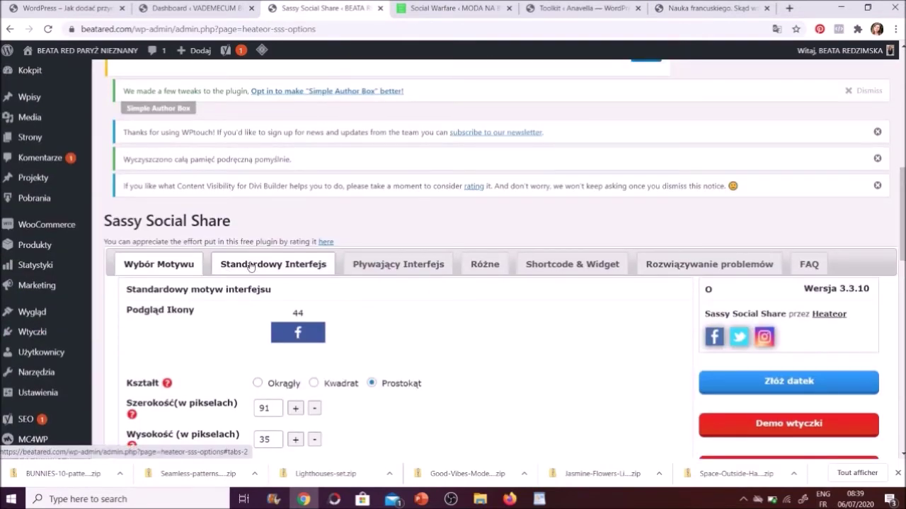
# - Open the Sassy Social Share standard interface options and examine the title, icon order, selected sharing services and content position
pyautogui.click(250, 263)
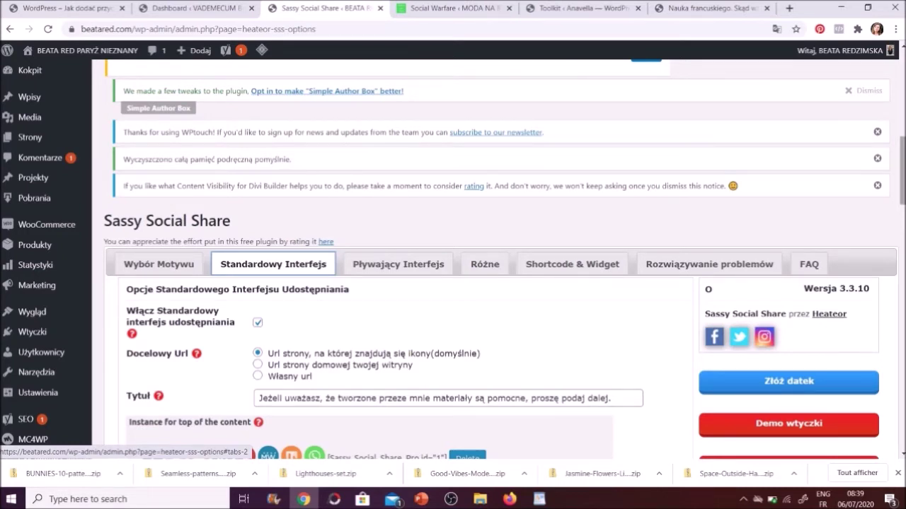
pyautogui.moveTo(902, 170); pyautogui.dragTo(902, 246)
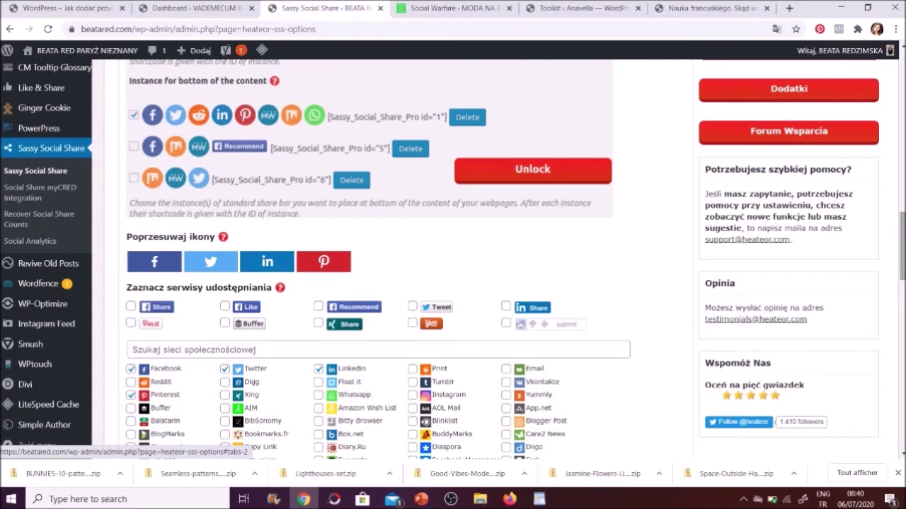
pyautogui.moveTo(902, 248); pyautogui.dragTo(902, 280)
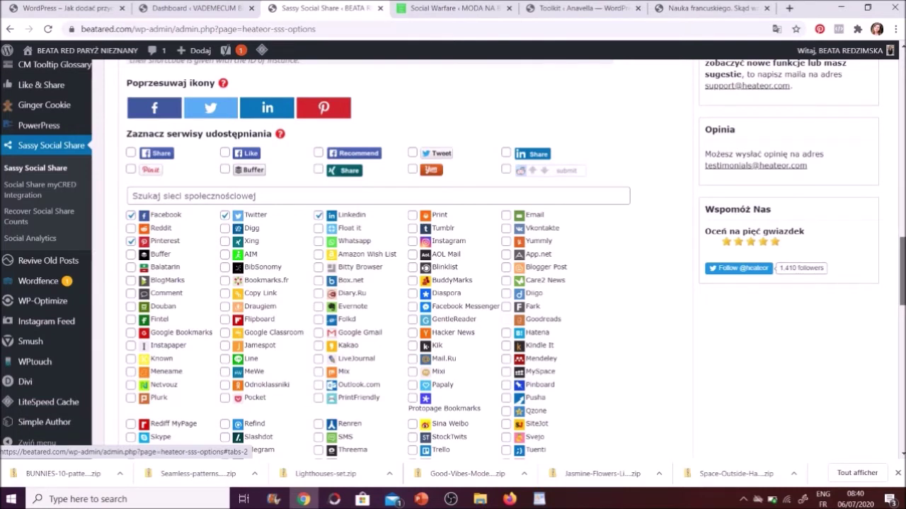
pyautogui.scroll(-3, 378, 149)
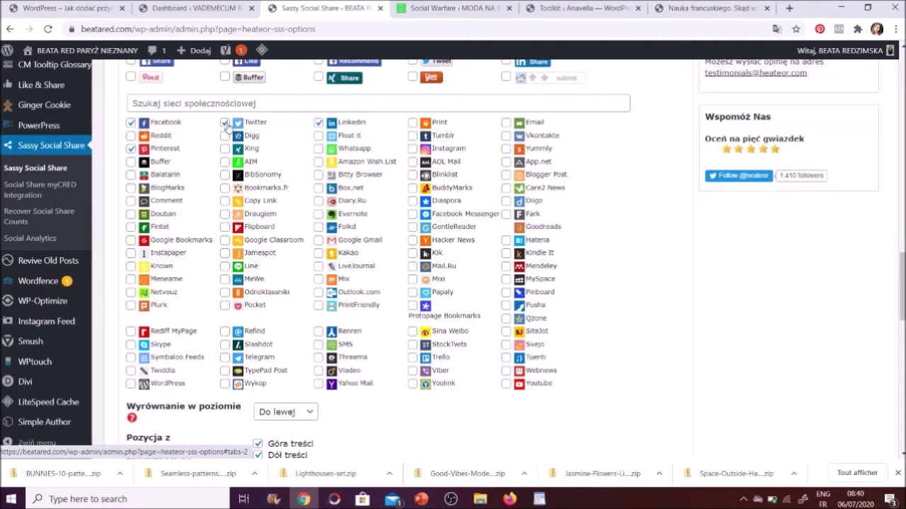
pyautogui.moveTo(903, 306); pyautogui.dragTo(902, 263)
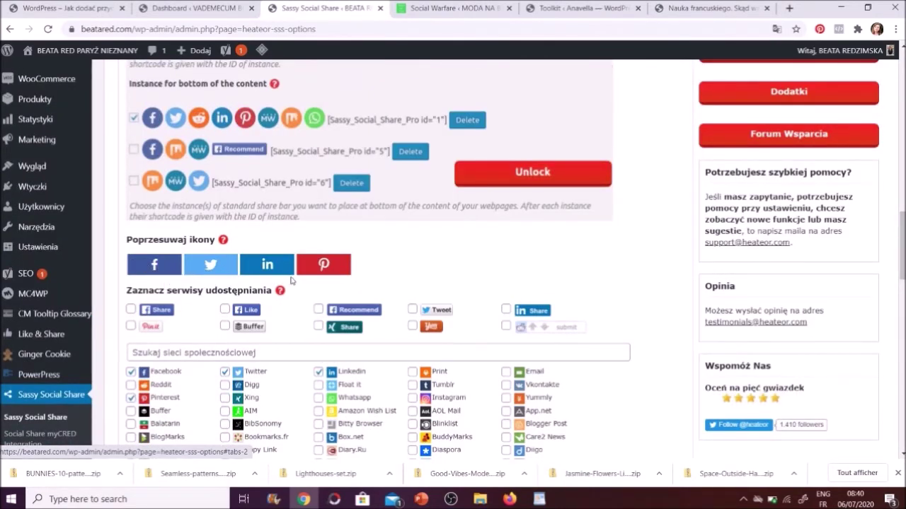
pyautogui.scroll(-5, 713, 262)
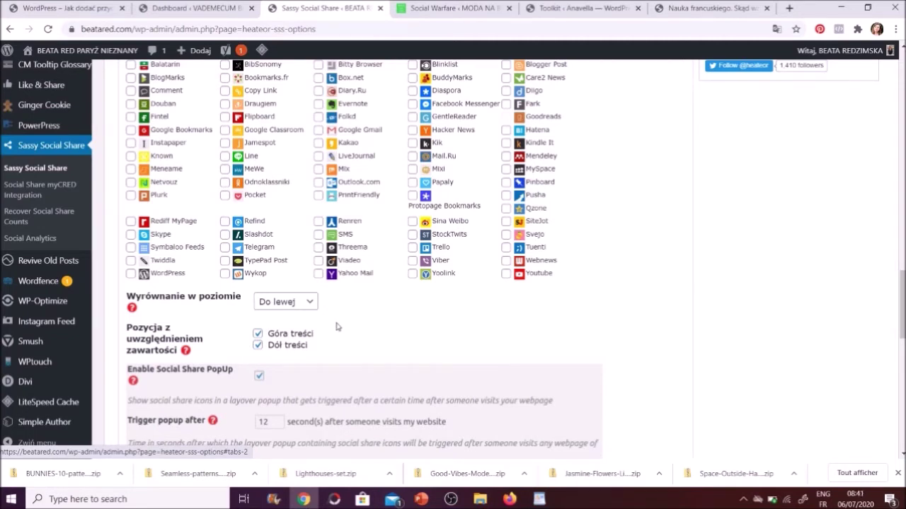
# - Check the share bar at the end of the "Pas de quartier" post, and return to the plugin's position options
pyautogui.click(681, 9)
pyautogui.moveTo(902, 85); pyautogui.dragTo(897, 407)
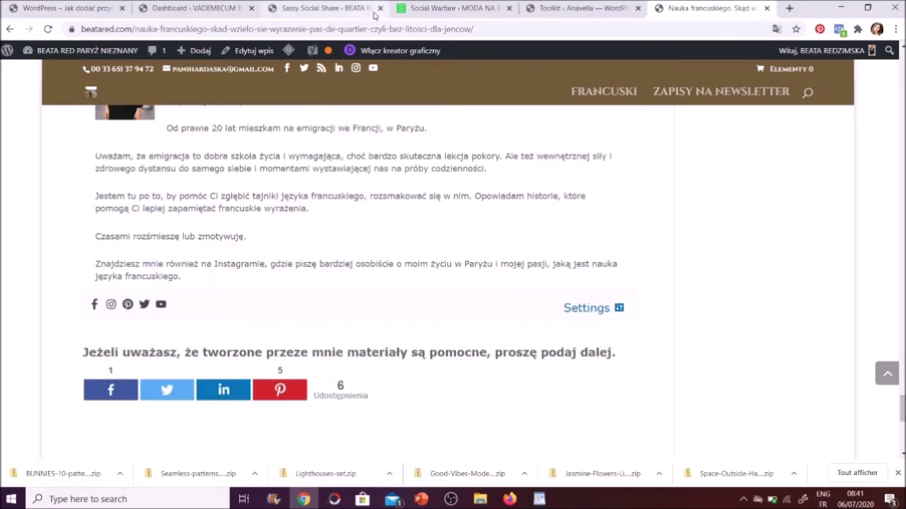
pyautogui.click(335, 5)
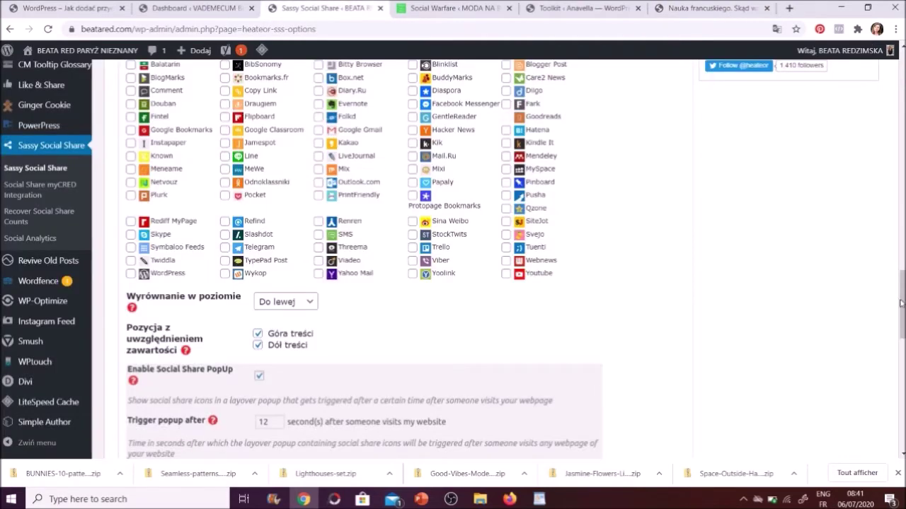
# - Examine the standard interface's placement options for page types and its share count settings
pyautogui.moveTo(901, 304); pyautogui.dragTo(901, 315)
pyautogui.scroll(-3, 271, 232)
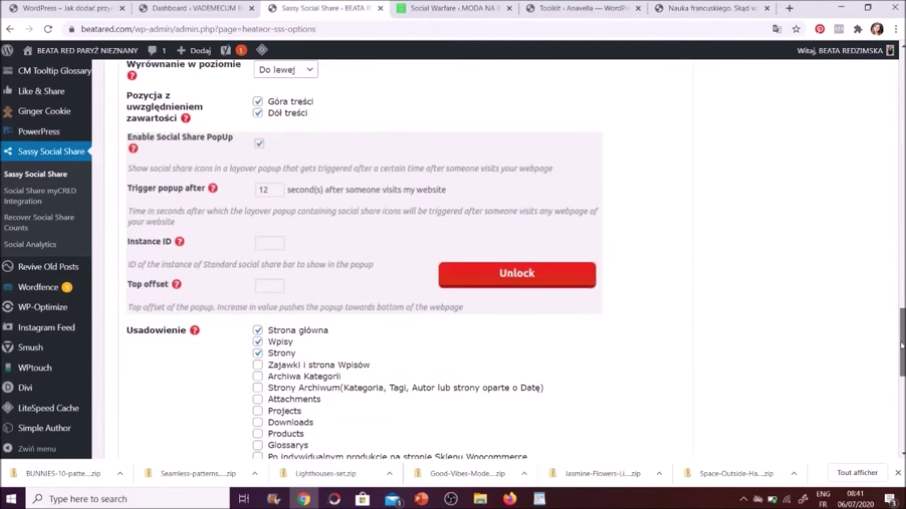
pyautogui.scroll(-1, 271, 232)
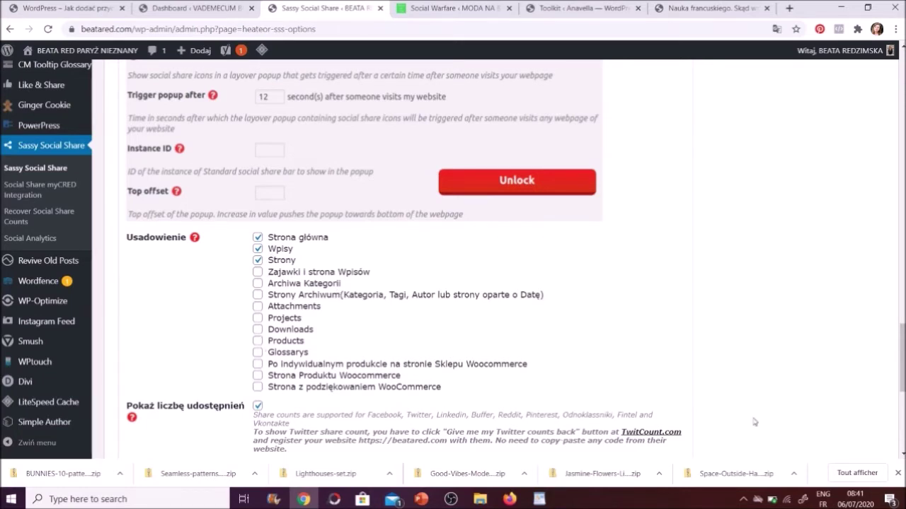
pyautogui.scroll(-1, 901, 354)
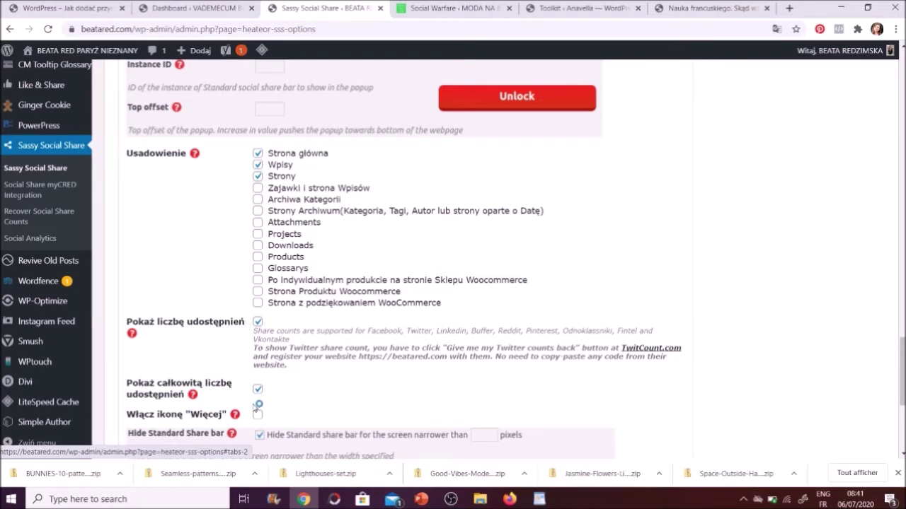
# - Compare the total share count option with the post's share bar and review the remaining standard interface settings
pyautogui.click(703, 12)
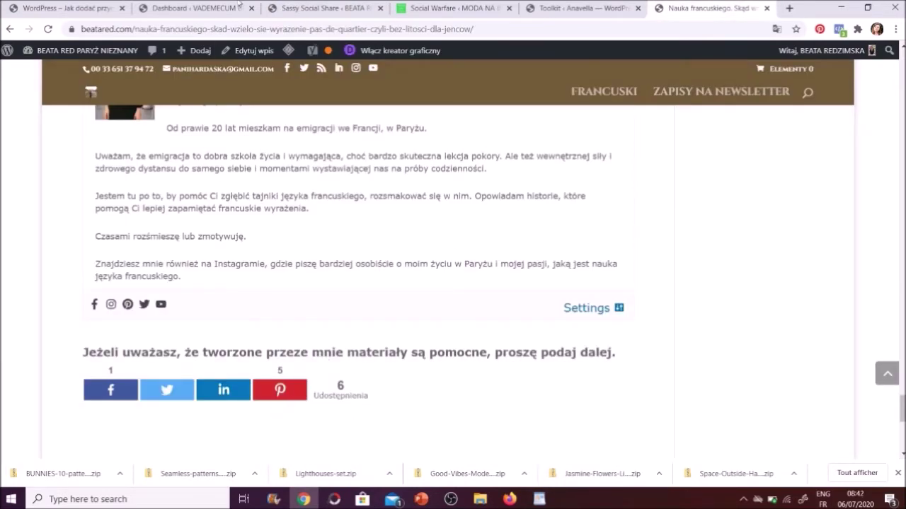
pyautogui.click(322, 8)
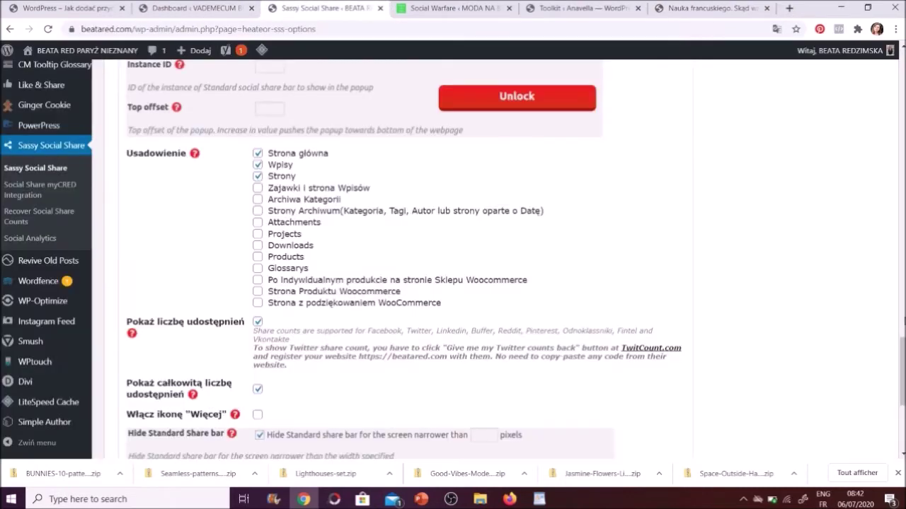
pyautogui.moveTo(903, 359); pyautogui.dragTo(903, 370)
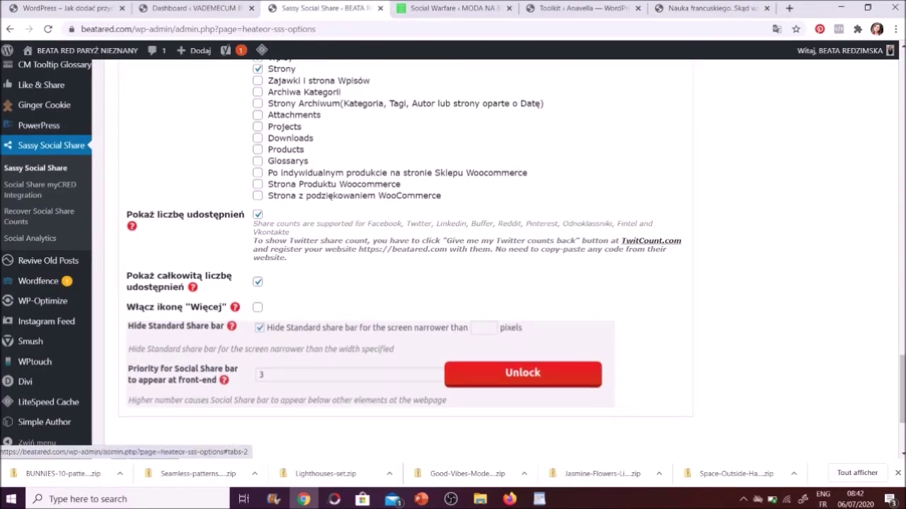
pyautogui.moveTo(903, 371); pyautogui.dragTo(903, 169)
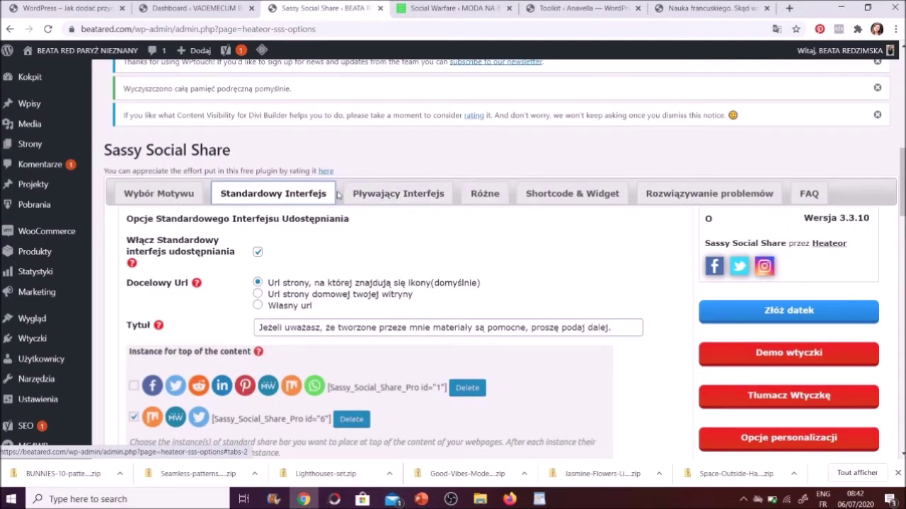
# - Examine the active and inactive networks in Social Warfare's display settings and switch to the MODA NA BIO home page
pyautogui.click(27, 9)
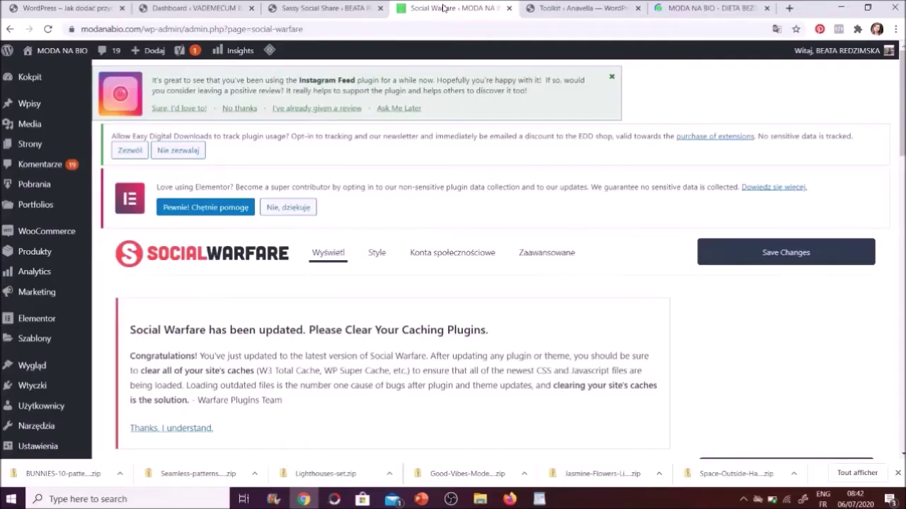
pyautogui.scroll(-2, 453, 283)
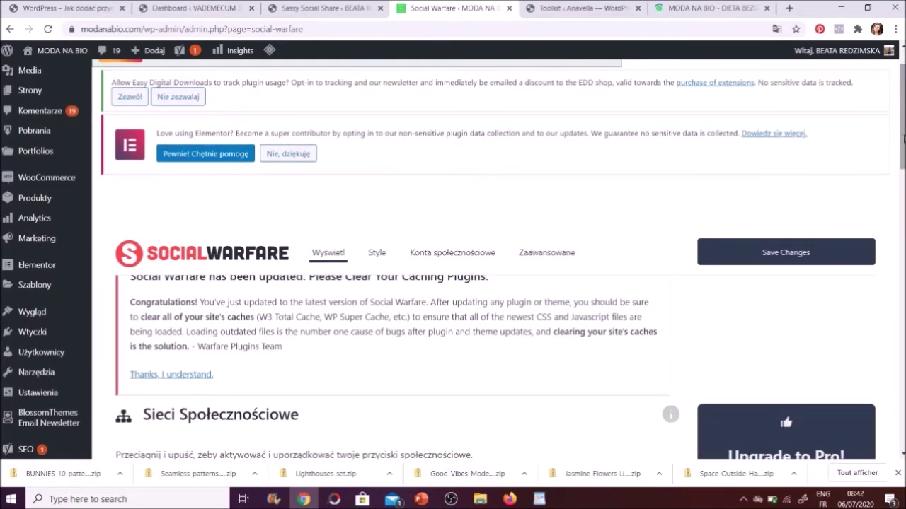
pyautogui.scroll(-1, 903, 138)
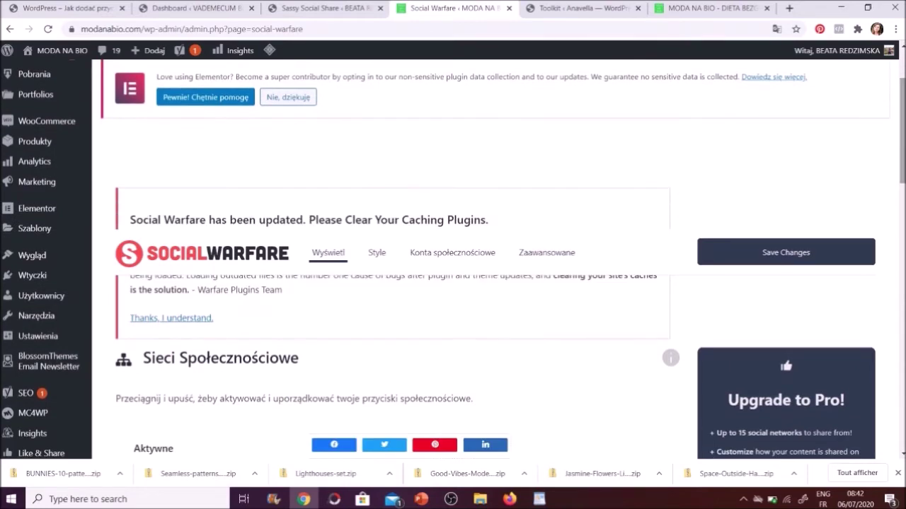
pyautogui.scroll(-2, 903, 142)
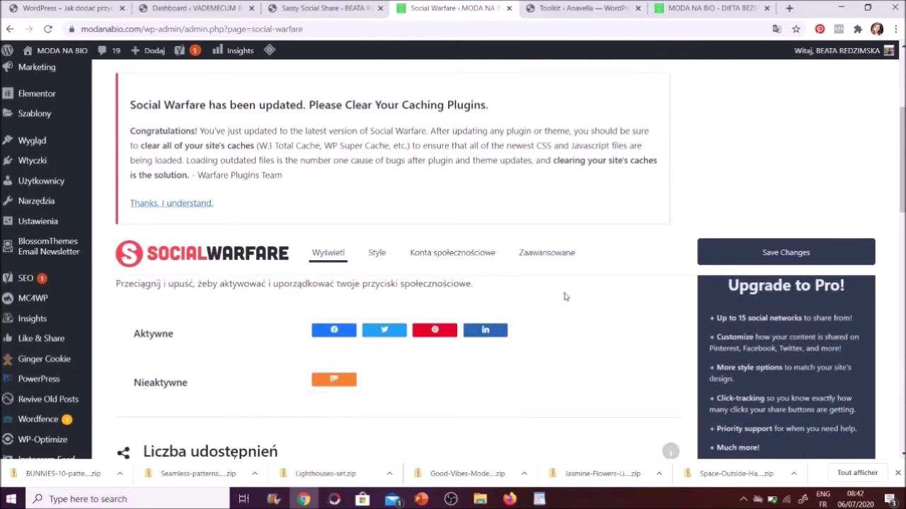
pyautogui.click(677, 9)
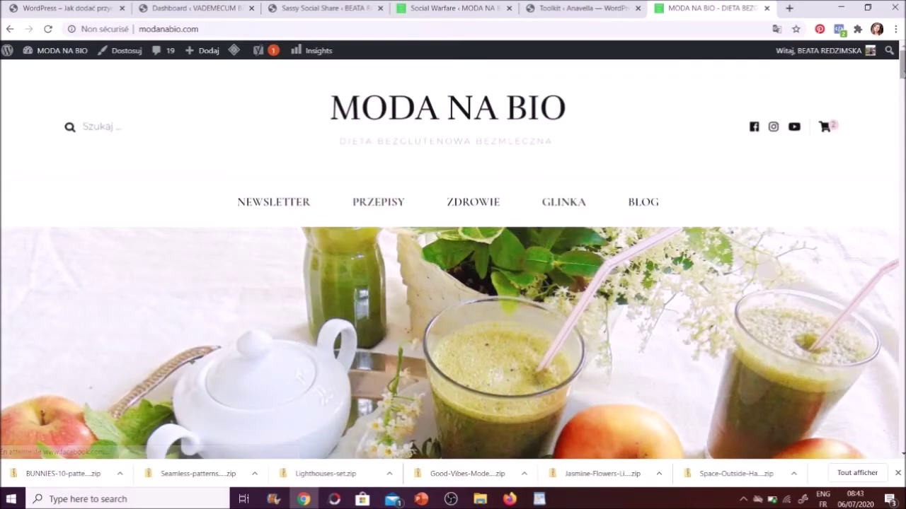
# - Browse the MODA NA BIO home page and open the post "Szydełkowa torebka z kwiatkiem w formie nenufaru"
pyautogui.scroll(-8, 453, 255)
pyautogui.scroll(-20, 887, 192)
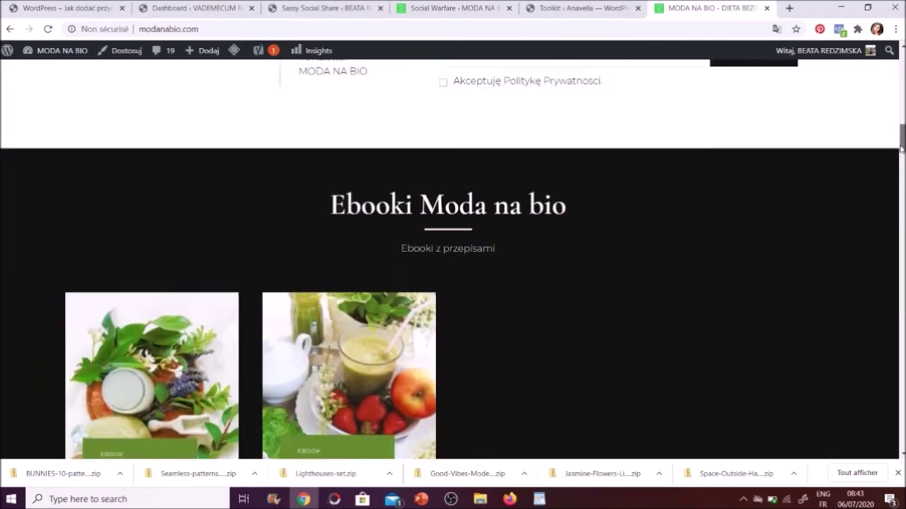
pyautogui.scroll(3, 887, 193)
pyautogui.scroll(-10, 885, 178)
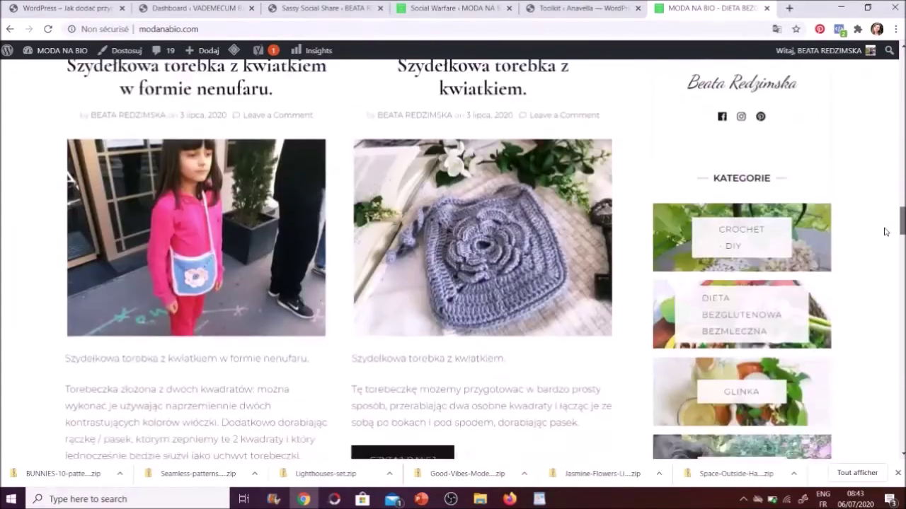
pyautogui.scroll(1, 453, 255)
pyautogui.click(277, 92)
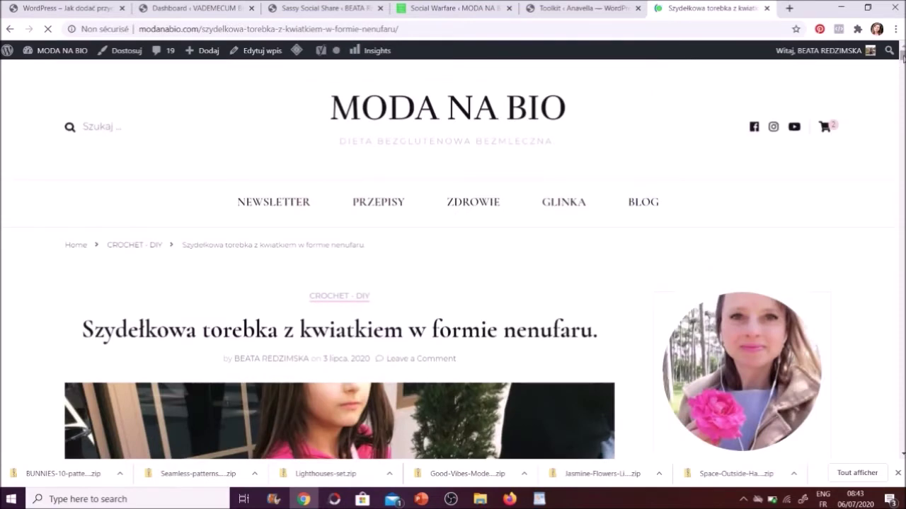
# - Examine the share bar below the crochet bag post's opening photo and look through the article text
pyautogui.moveTo(903, 58); pyautogui.dragTo(902, 69)
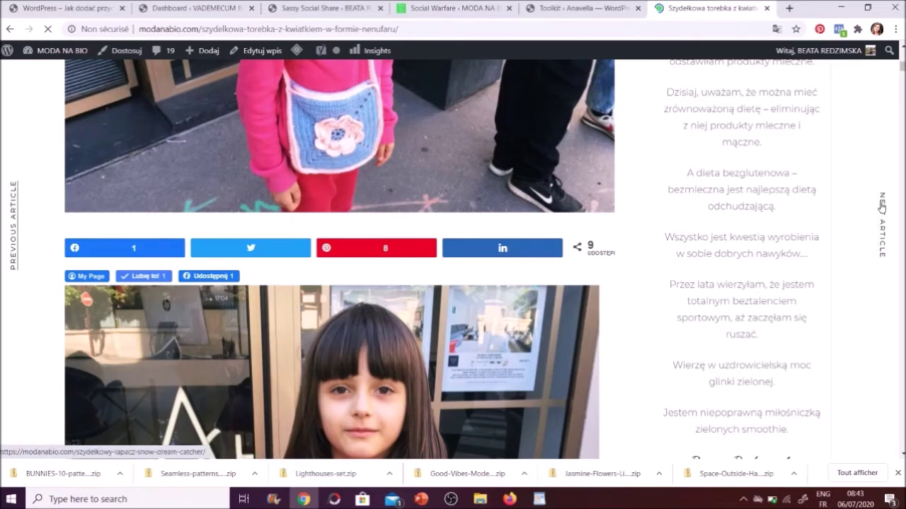
pyautogui.scroll(-4, 881, 207)
pyautogui.scroll(3, 882, 208)
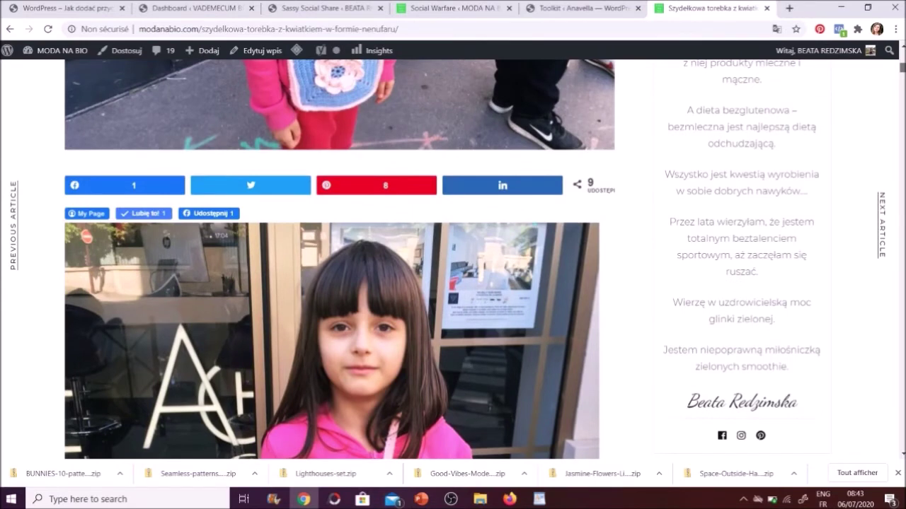
pyautogui.scroll(-10, 340, 261)
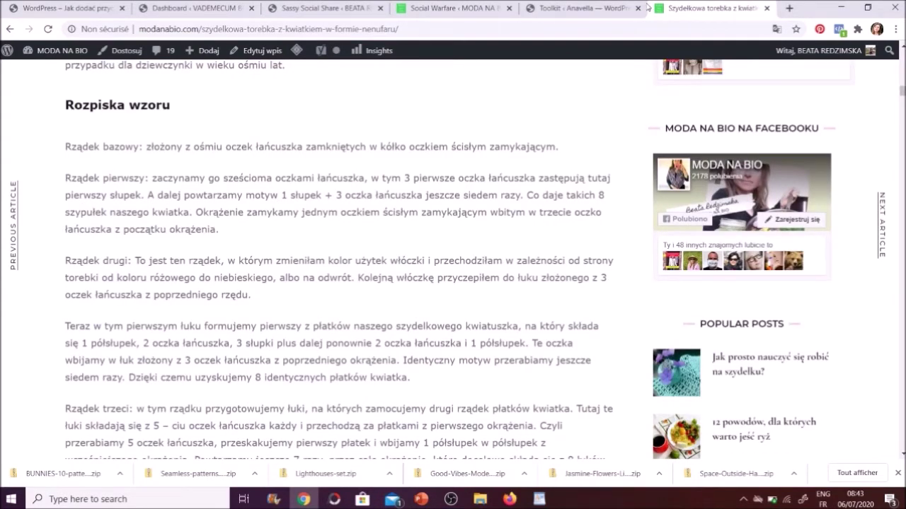
# - Return to Social Warfare's display settings and locate the plugin's social networks and share count sections
pyautogui.click(453, 10)
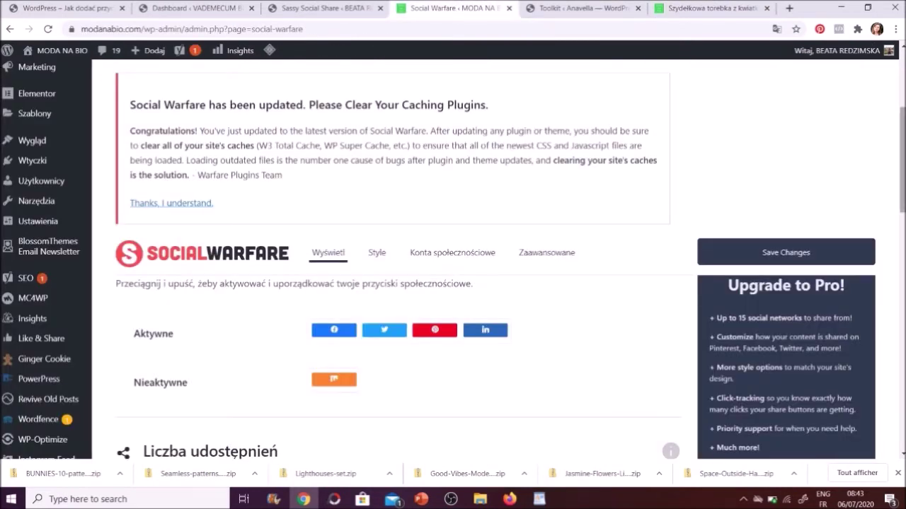
pyautogui.scroll(3, 898, 161)
pyautogui.scroll(-1, 453, 254)
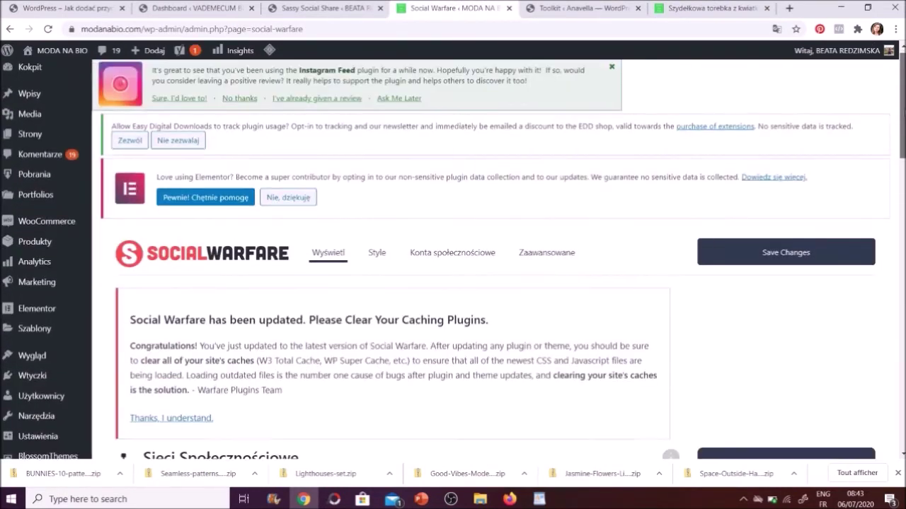
pyautogui.scroll(-3, 903, 150)
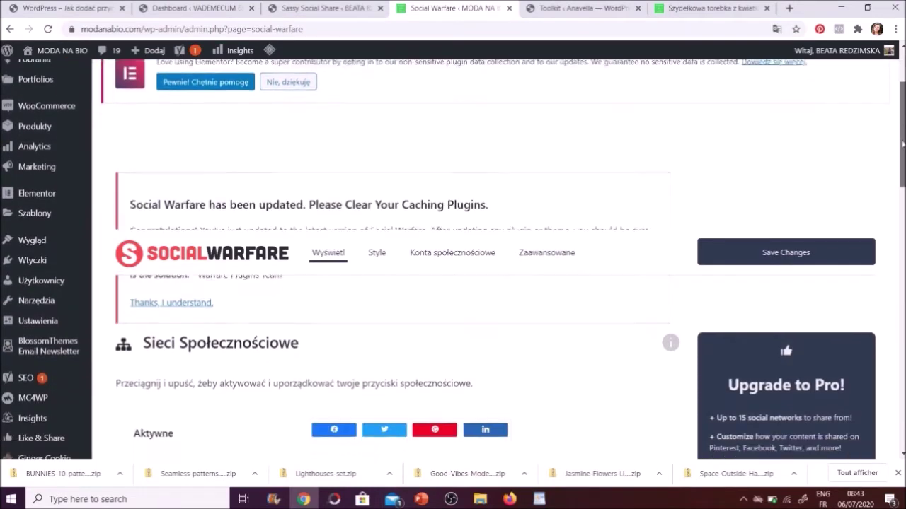
pyautogui.scroll(-1, 903, 150)
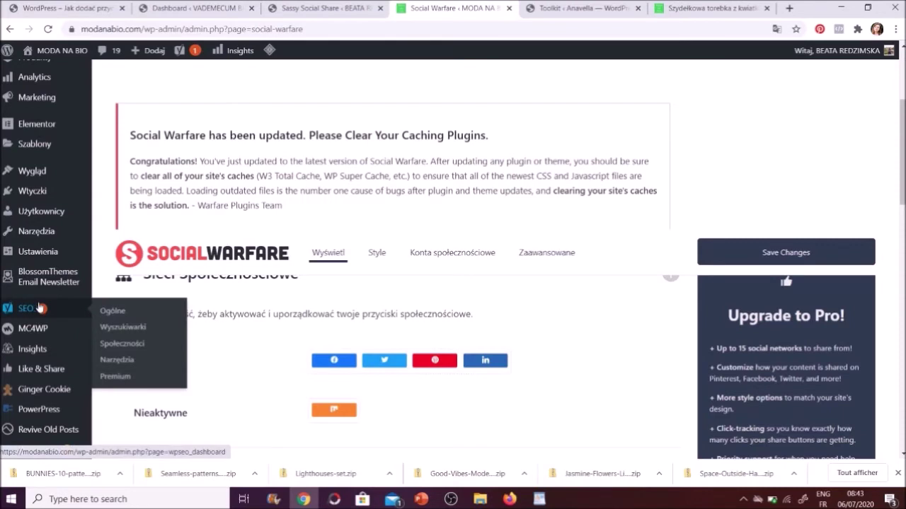
pyautogui.moveTo(53, 200)
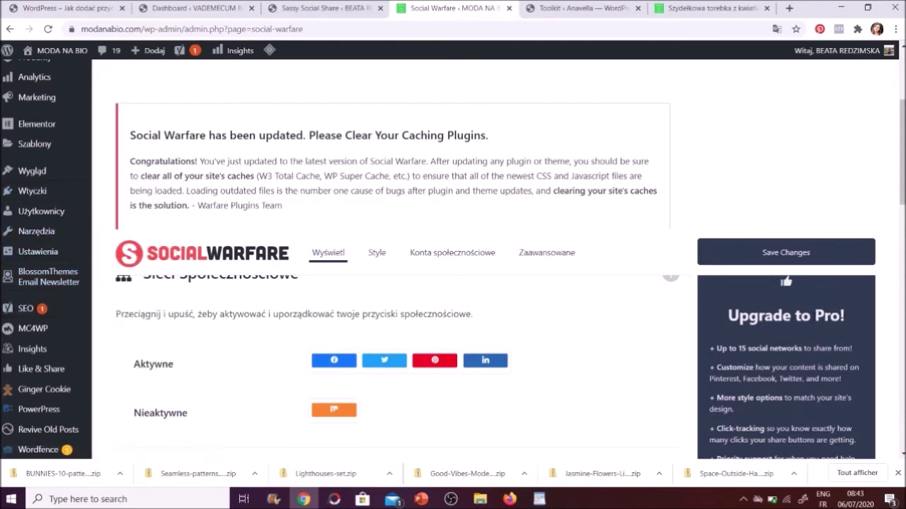
pyautogui.scroll(-3, 30, 385)
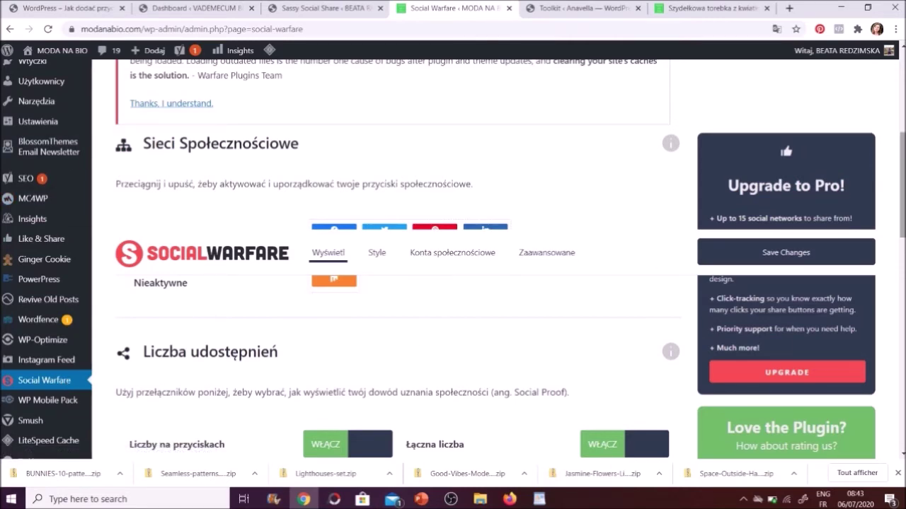
# - Reorder Social Warfare's active networks so that Pinterest comes directly after Facebook and before Twitter
pyautogui.moveTo(902, 174); pyautogui.dragTo(902, 135)
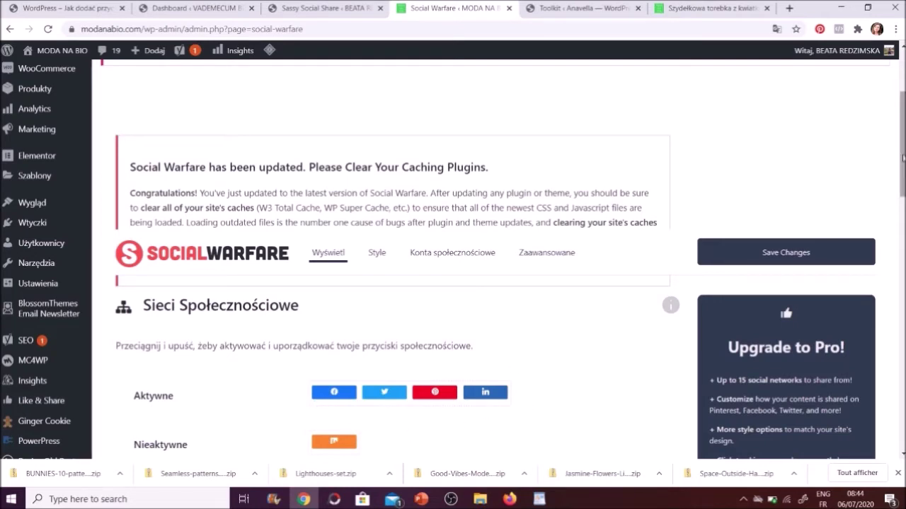
pyautogui.scroll(-1, 901, 171)
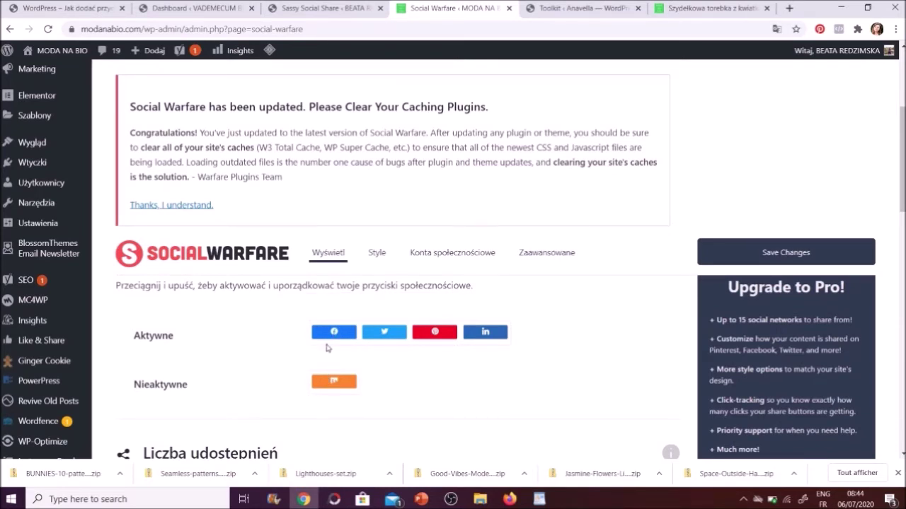
pyautogui.moveTo(330, 336); pyautogui.dragTo(436, 330)
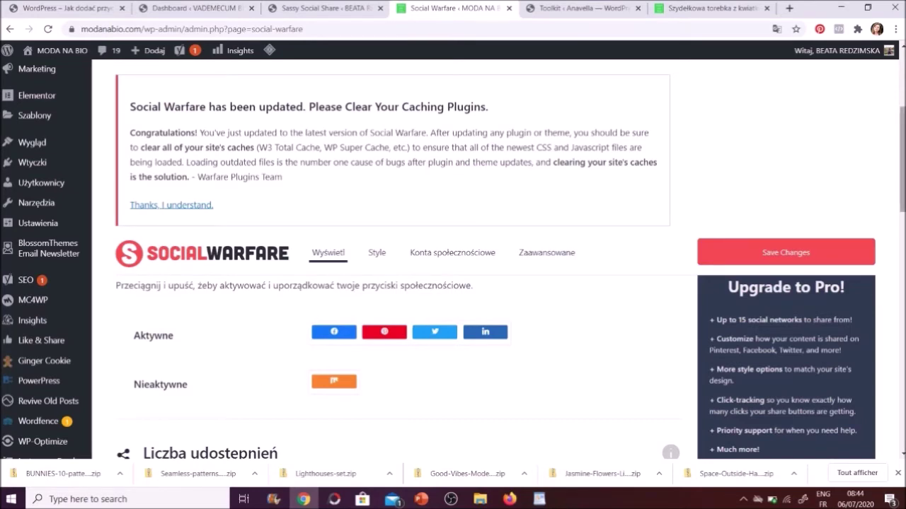
# - Compare Social Warfare's button count and total count options with the share bar on the crochet bag post
pyautogui.scroll(-1, 453, 260)
pyautogui.scroll(-2, 452, 260)
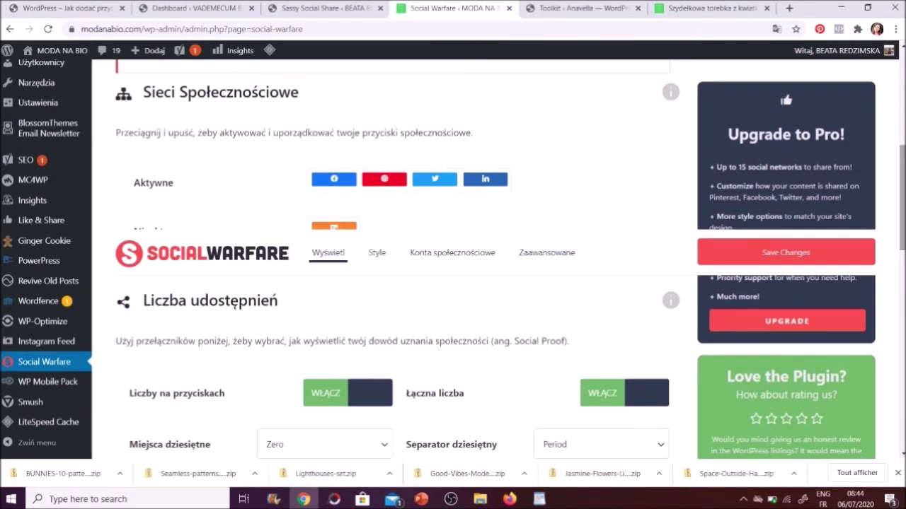
pyautogui.click(702, 7)
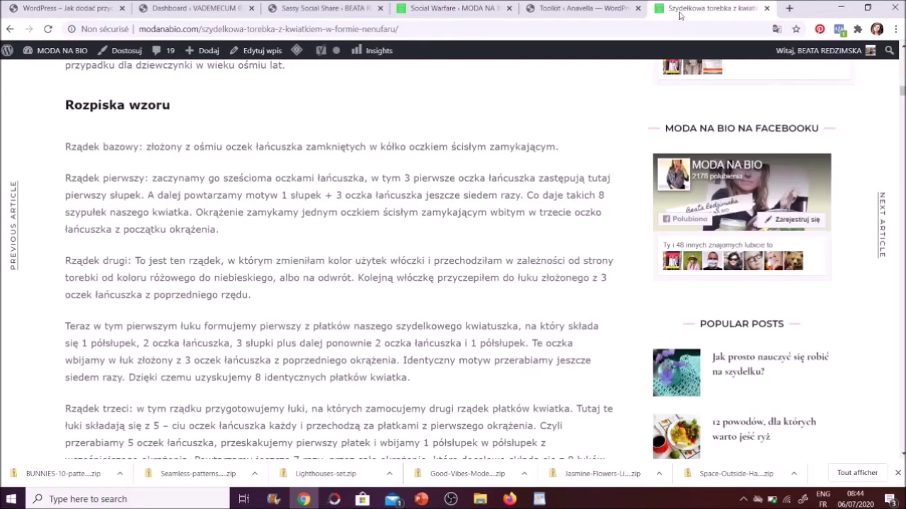
pyautogui.scroll(5, 354, 318)
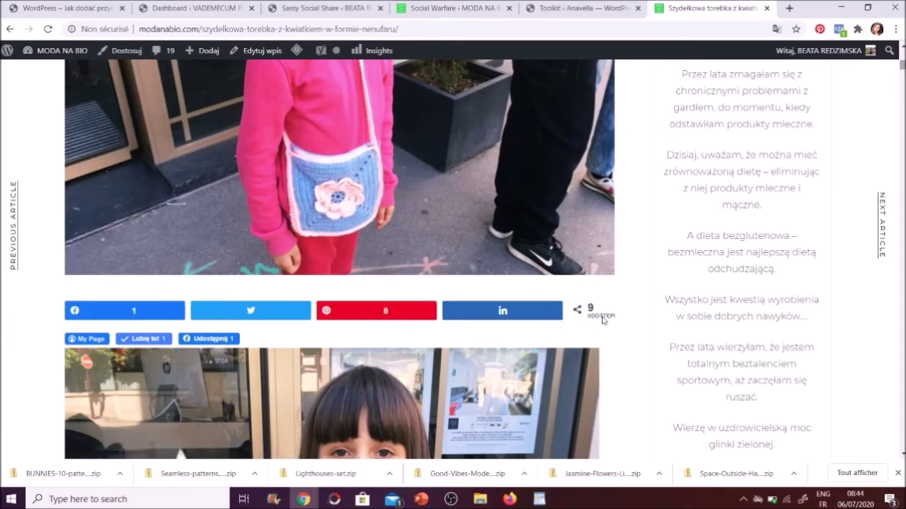
pyautogui.click(466, 10)
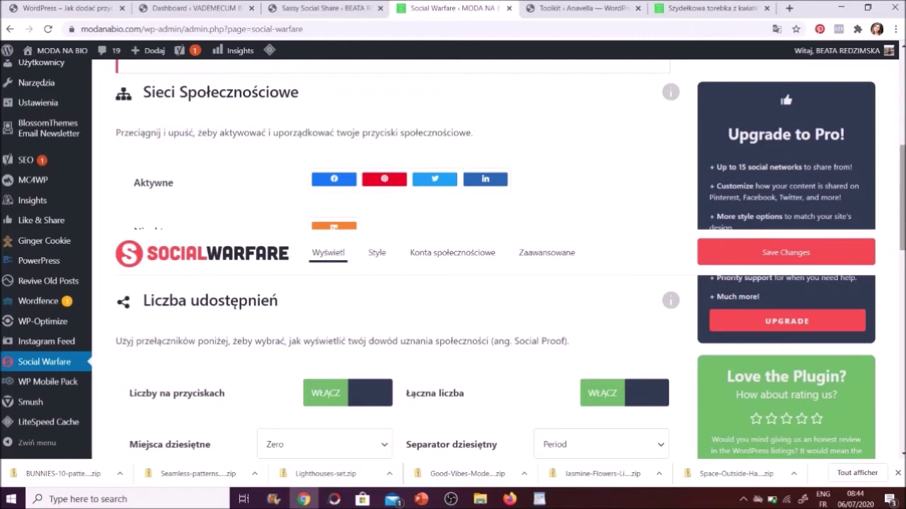
pyautogui.scroll(-2, 882, 223)
pyautogui.scroll(2, 882, 223)
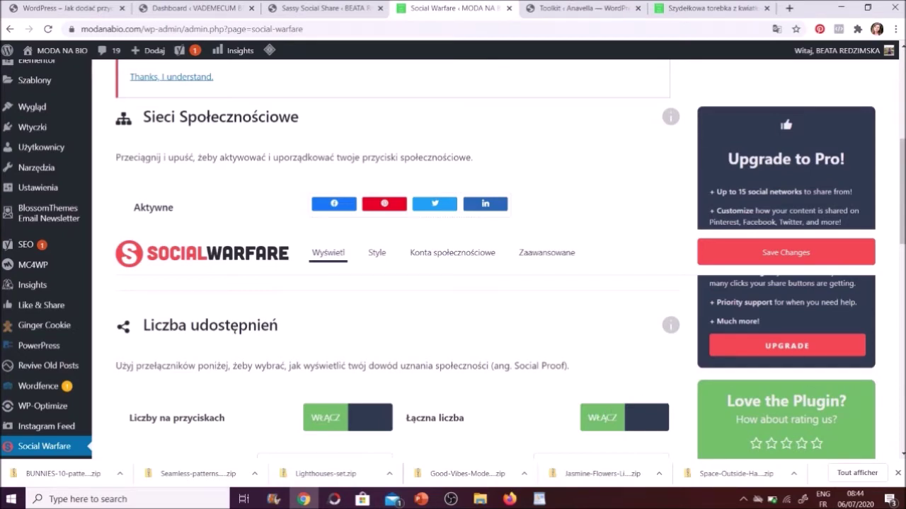
# - Examine the share button position settings for the home page, archives and categories, posts, and pages
pyautogui.moveTo(900, 215); pyautogui.dragTo(885, 285)
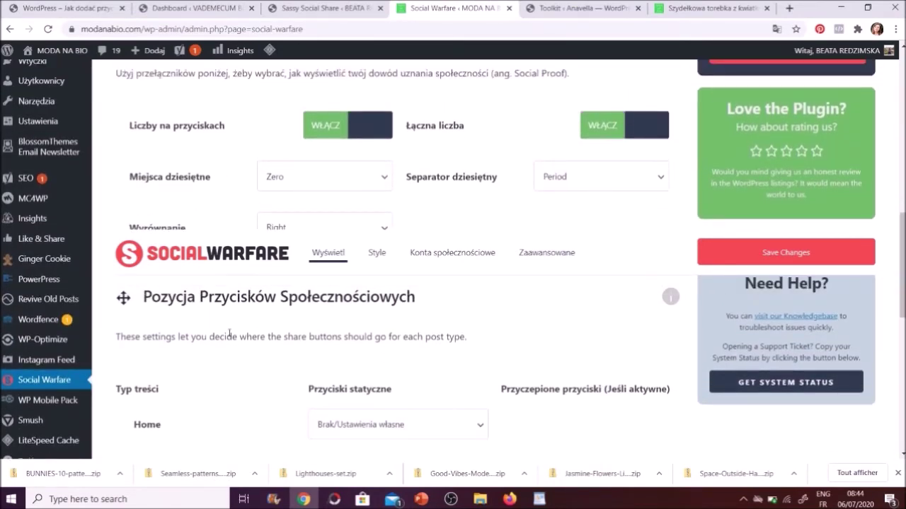
pyautogui.moveTo(903, 297)
pyautogui.mouseDown()
pyautogui.moveTo(903, 288)
pyautogui.moveTo(903, 297)
pyautogui.mouseUp()
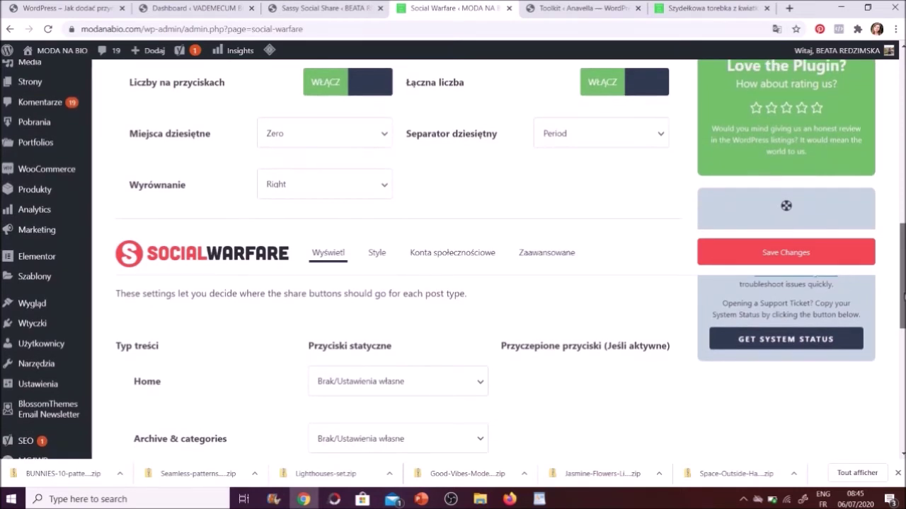
pyautogui.moveTo(904, 297); pyautogui.dragTo(904, 300)
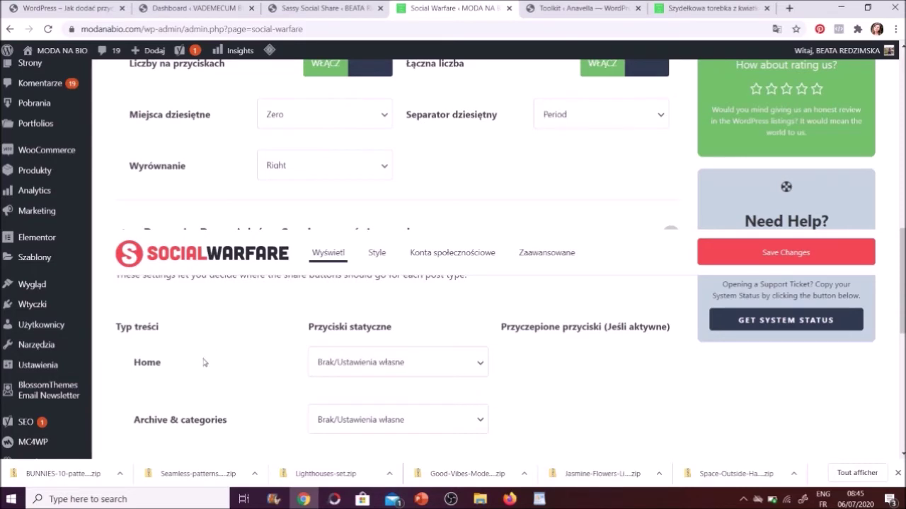
pyautogui.moveTo(902, 301); pyautogui.dragTo(903, 320)
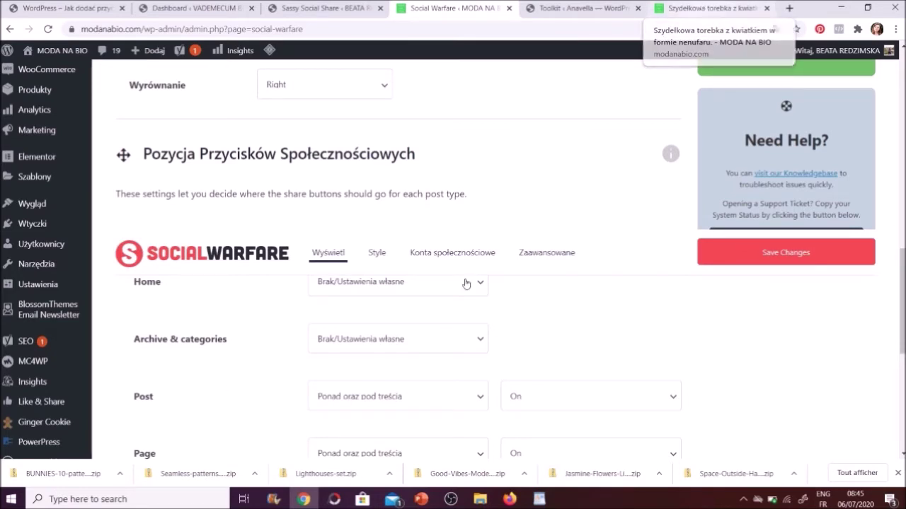
# - Check the share bar at the end of the crochet bag post, above the newsletter sign-up
pyautogui.click(712, 10)
pyautogui.moveTo(901, 75); pyautogui.dragTo(885, 396)
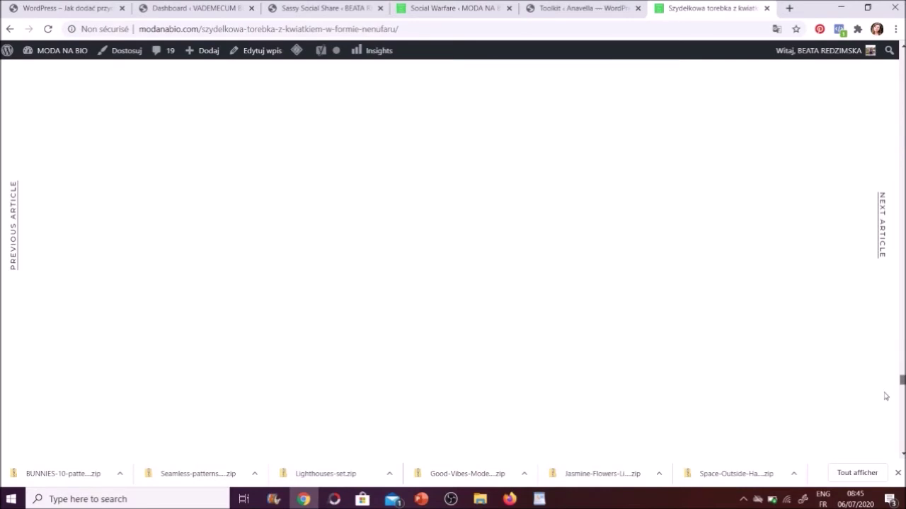
pyautogui.scroll(-3, 885, 396)
pyautogui.moveTo(885, 397); pyautogui.dragTo(885, 375)
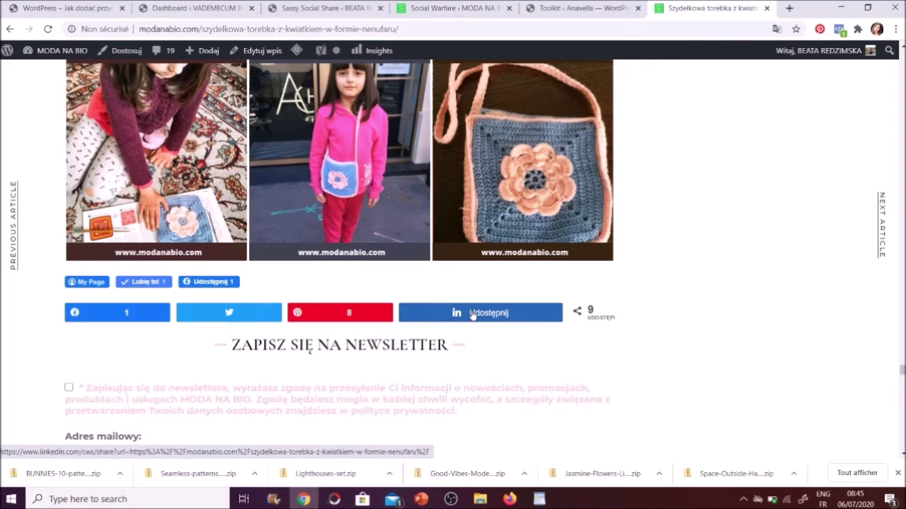
# - Return to Social Warfare's position settings and review the static and floating button options for the remaining content types
pyautogui.click(425, 6)
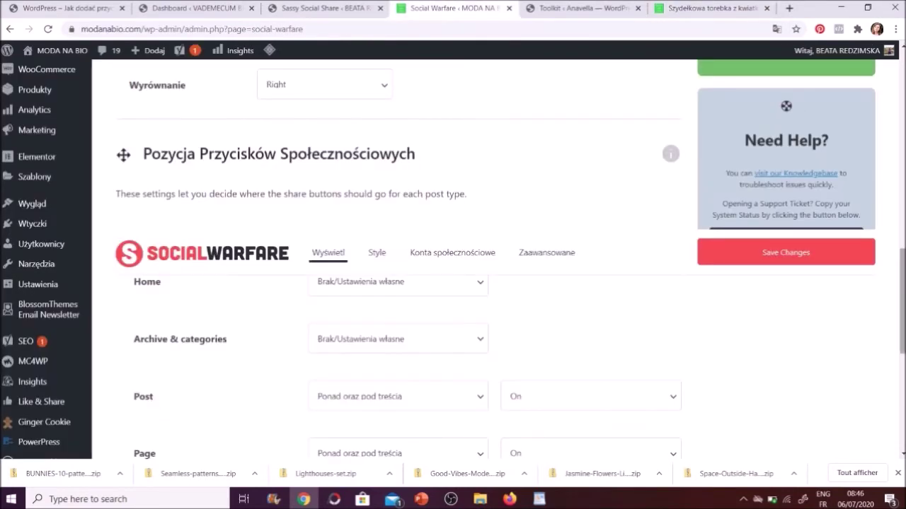
pyautogui.scroll(-1, 453, 259)
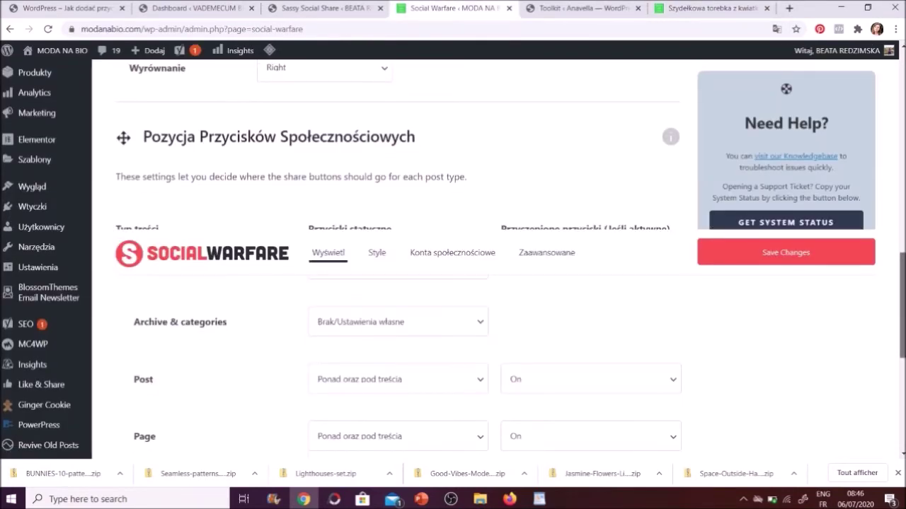
pyautogui.scroll(-1, 453, 260)
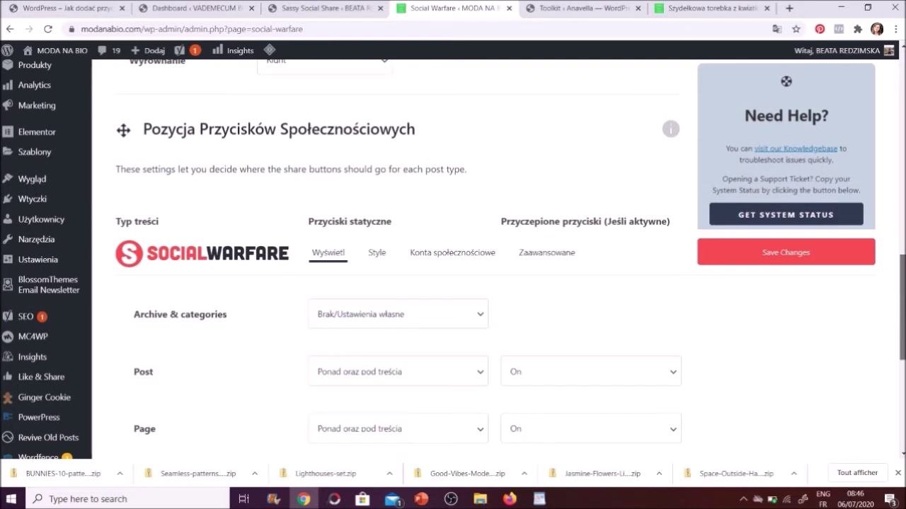
pyautogui.scroll(-1, 894, 278)
pyautogui.scroll(3, 893, 279)
pyautogui.moveTo(894, 279); pyautogui.dragTo(878, 417)
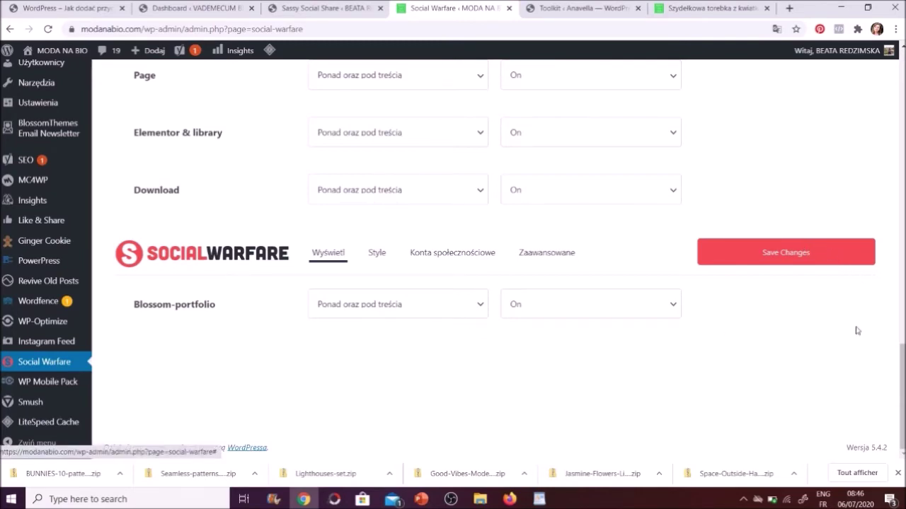
# - Open Social Warfare's style settings and examine the buttons preview and the floating share buttons option
pyautogui.moveTo(901, 397); pyautogui.dragTo(902, 128)
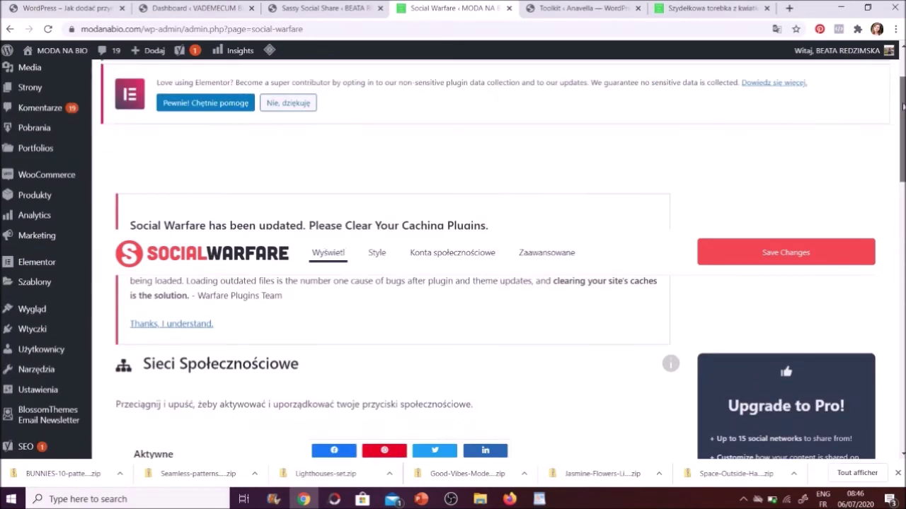
pyautogui.moveTo(903, 107); pyautogui.dragTo(903, 113)
pyautogui.scroll(2, 637, 212)
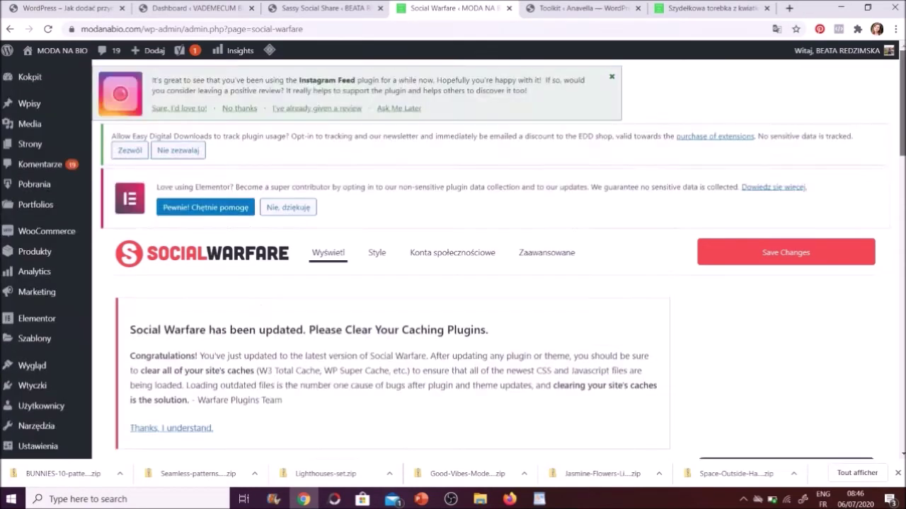
pyautogui.scroll(-1, 456, 258)
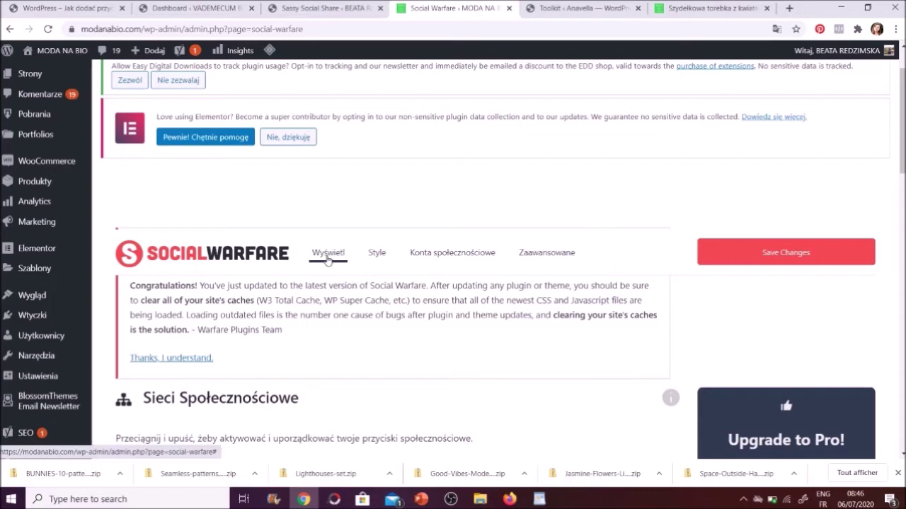
pyautogui.click(376, 258)
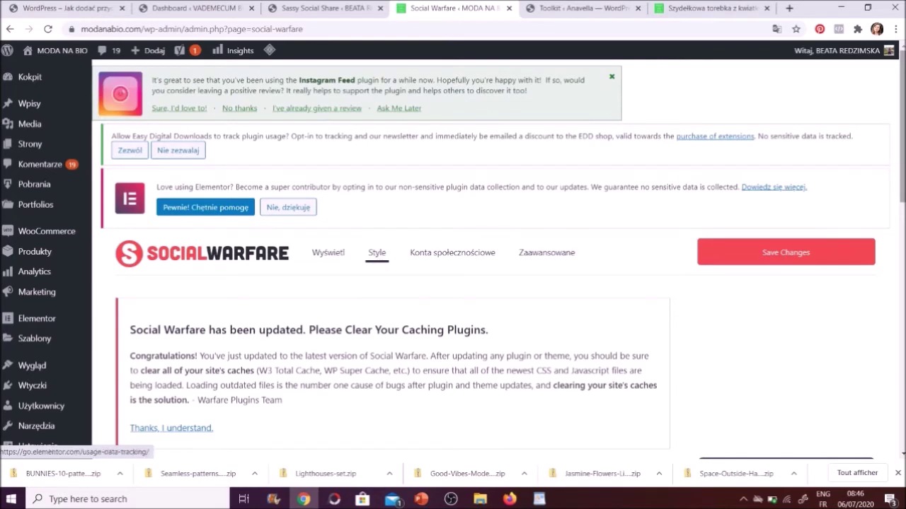
pyautogui.moveTo(903, 149); pyautogui.dragTo(888, 269)
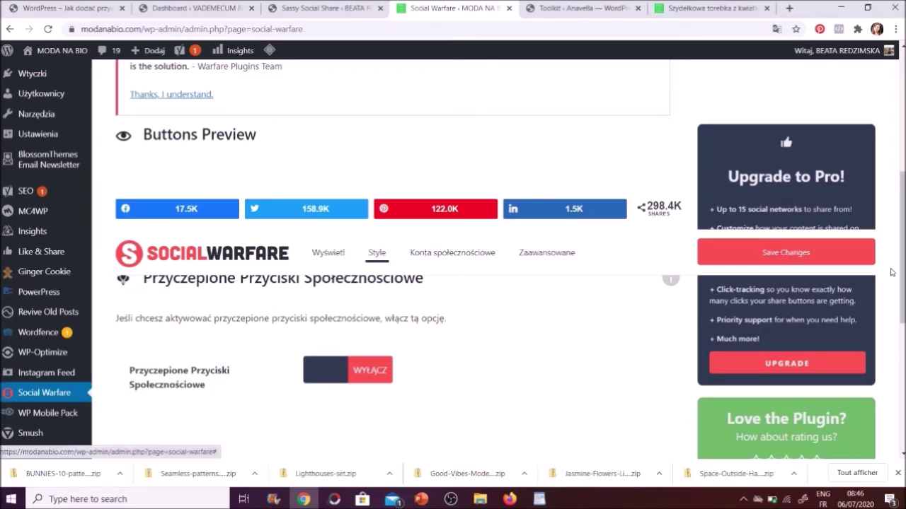
# - Review the rest of Social Warfare's style page, including the sticky social buttons toggle and the buttons preview
pyautogui.scroll(2, 902, 248)
pyautogui.scroll(-2, 902, 248)
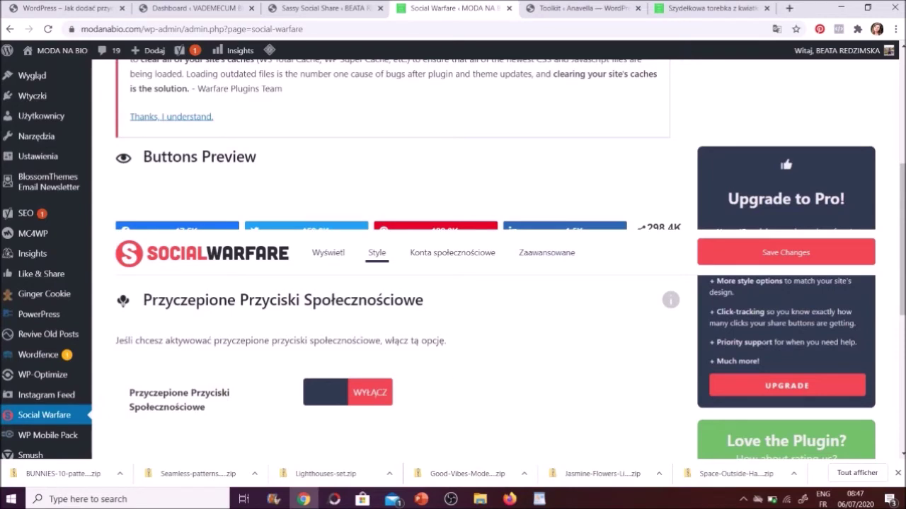
pyautogui.scroll(1, 902, 248)
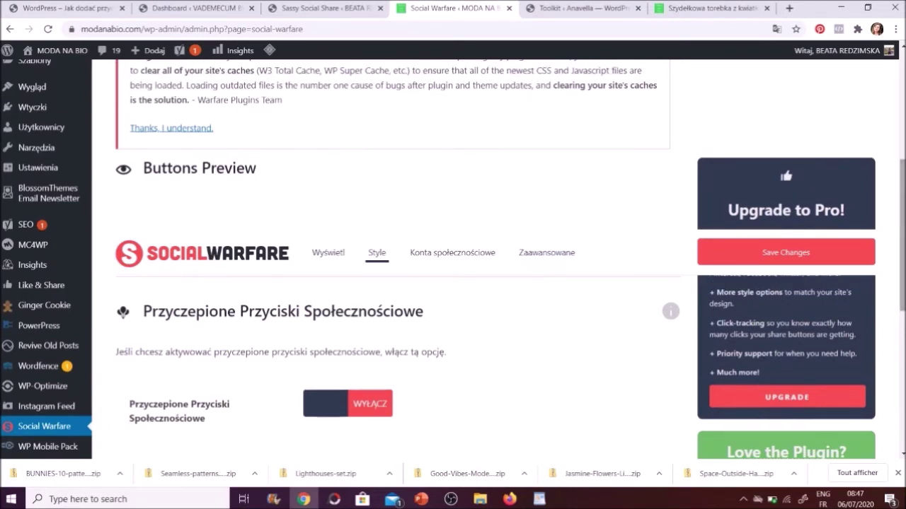
pyautogui.scroll(-5, 903, 400)
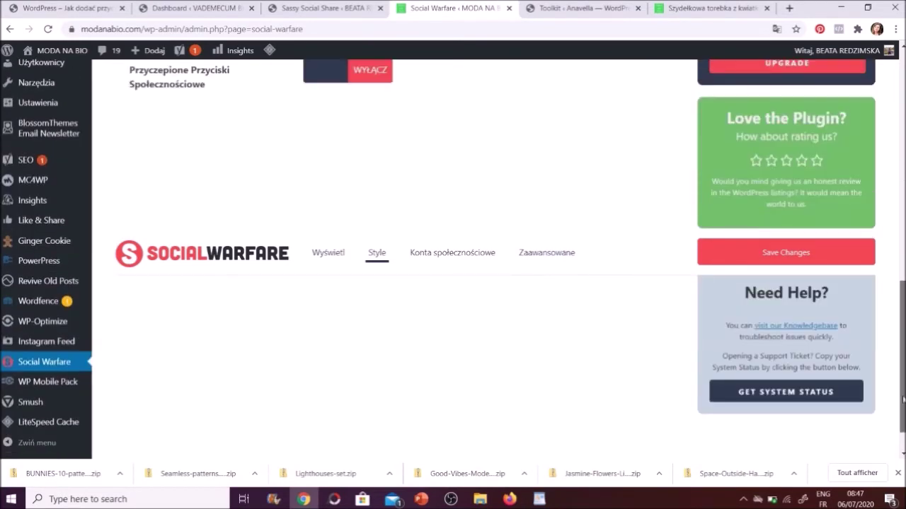
pyautogui.scroll(9, 903, 400)
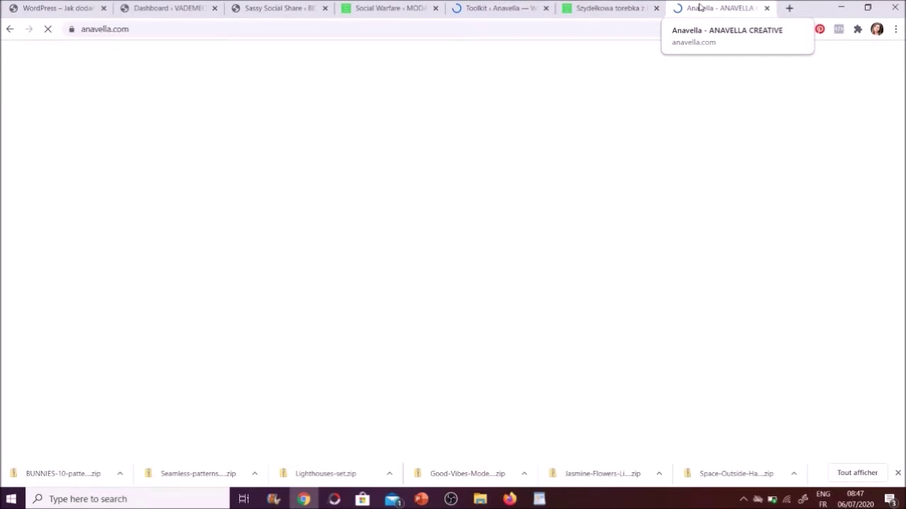
# - Open the "La météo – French for beginners" post on the Anavella blog and examine the share bar beneath its title
pyautogui.scroll(-5, 453, 255)
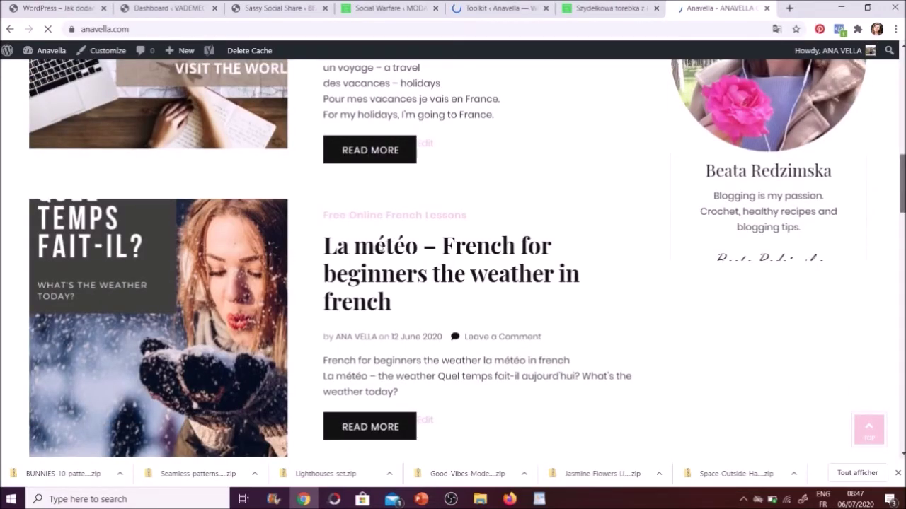
pyautogui.click(380, 248)
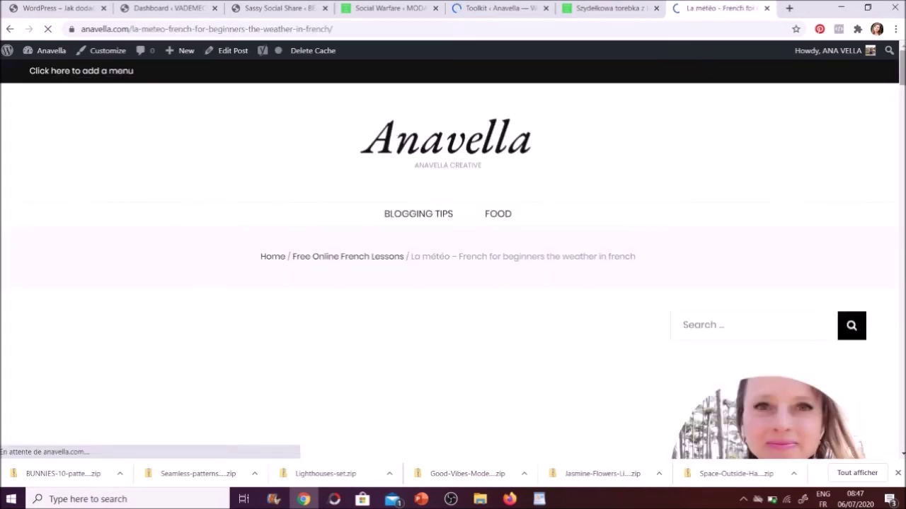
pyautogui.scroll(-5, 453, 255)
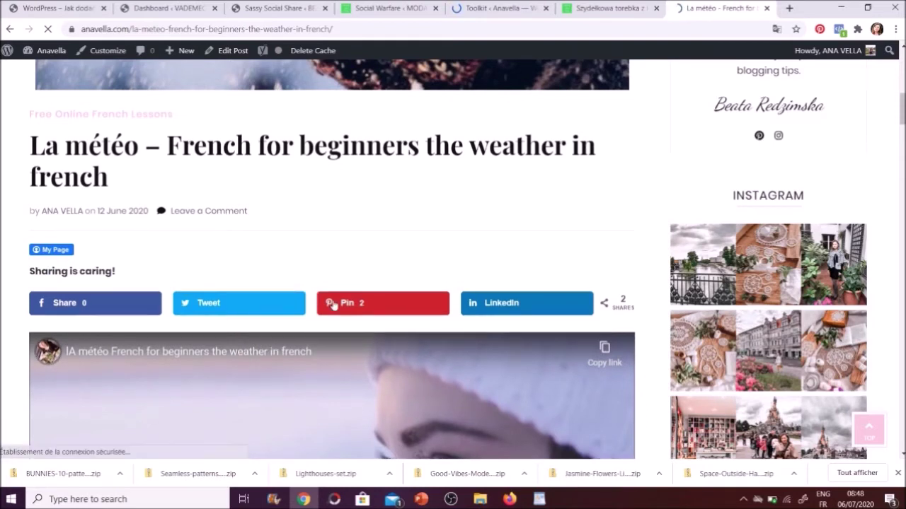
# - Open the LinkedIn share draft for the weather post, review its preview, and discard it without publishing
pyautogui.click(499, 304)
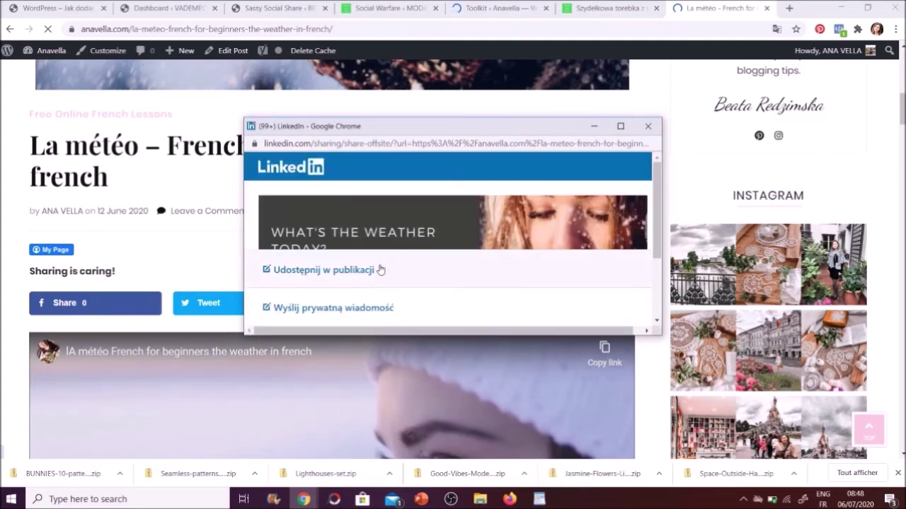
pyautogui.scroll(-1, 659, 217)
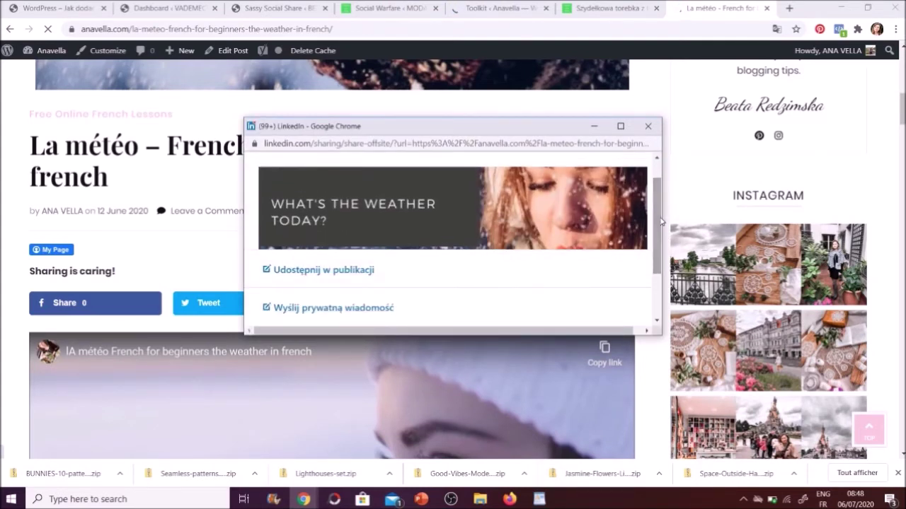
pyautogui.click(324, 267)
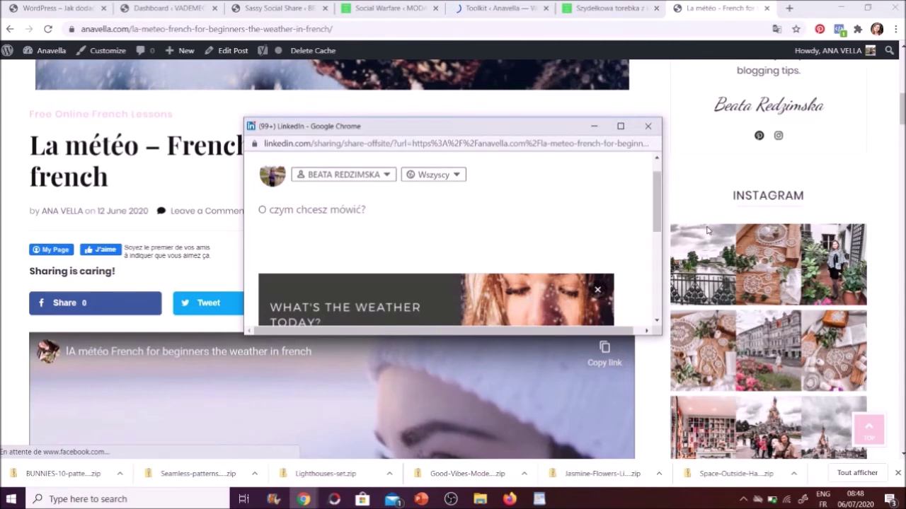
pyautogui.scroll(-3, 645, 312)
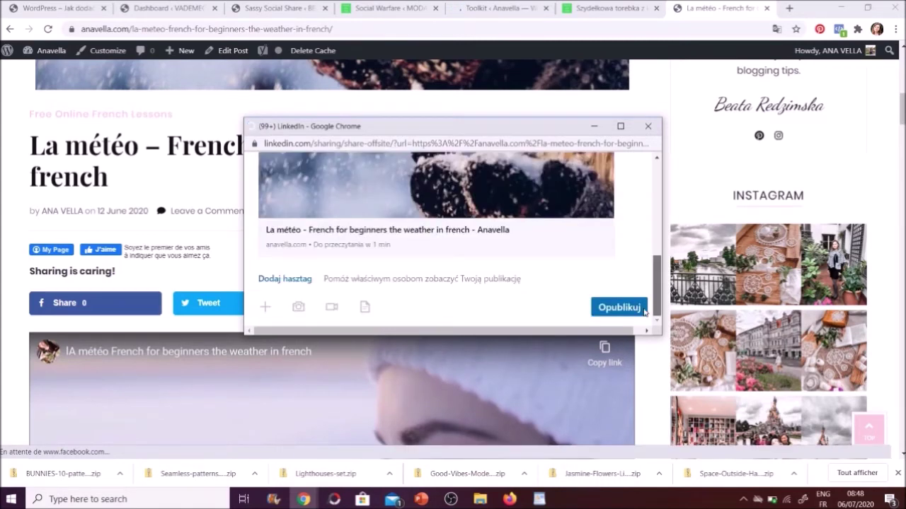
pyautogui.click(653, 131)
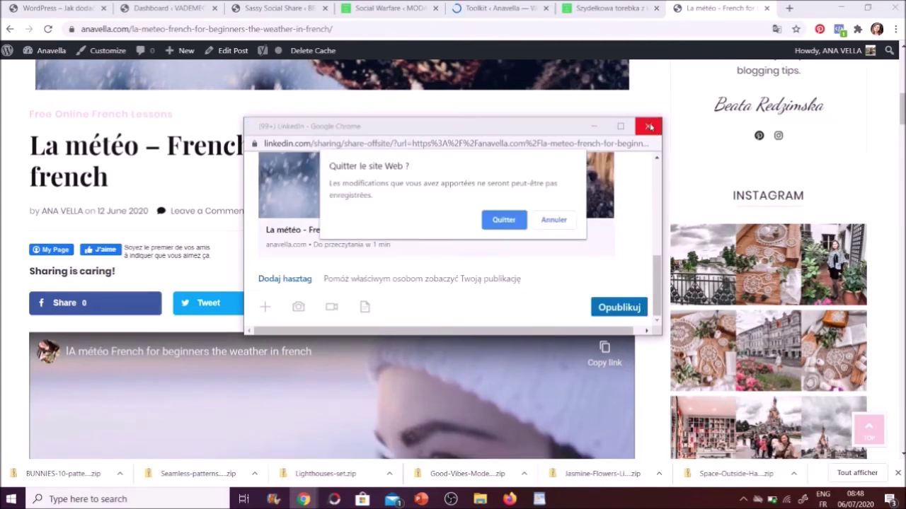
pyautogui.click(508, 221)
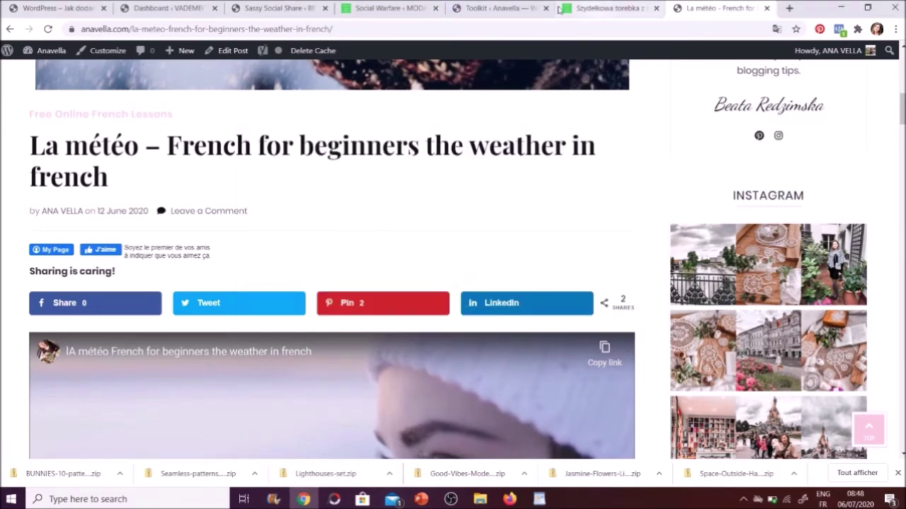
# - Switch to Anavella's Grow by Mediavine toolkit and examine the Floating Sidebar and Inline Content share tools
pyautogui.click(479, 11)
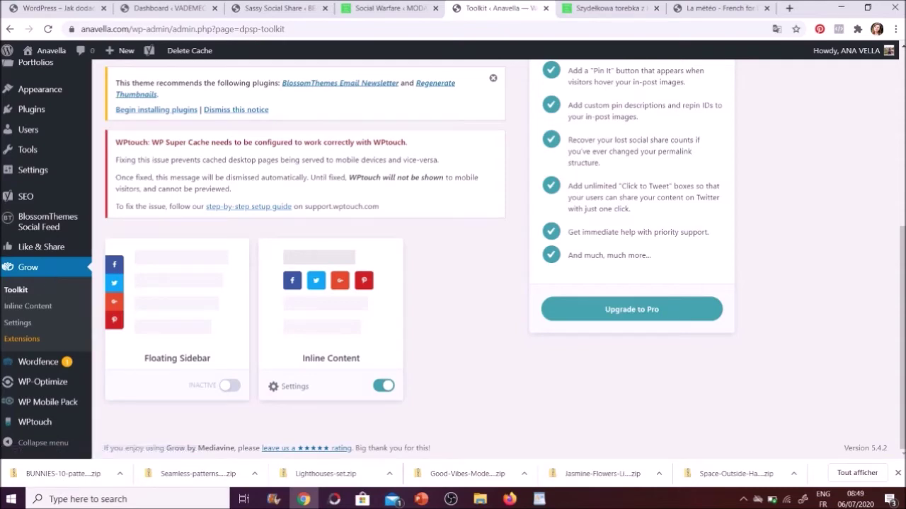
pyautogui.moveTo(903, 265); pyautogui.dragTo(903, 88)
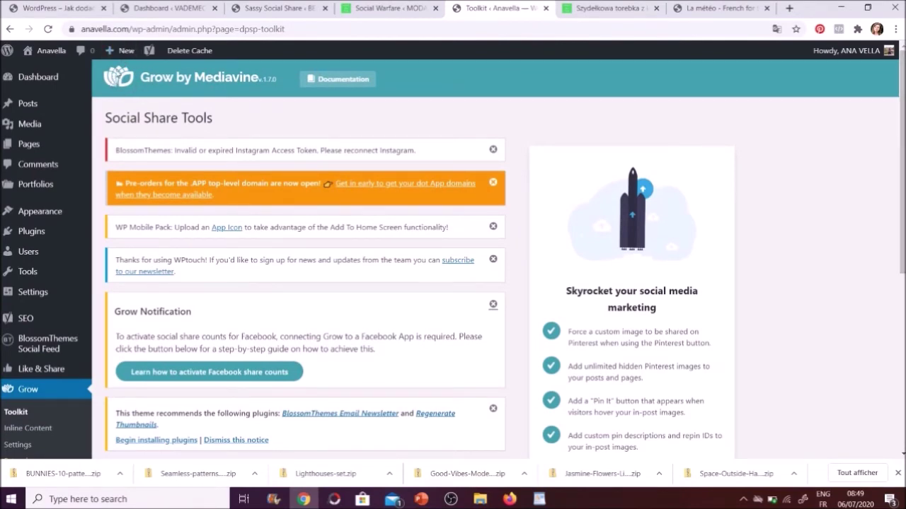
pyautogui.scroll(-3, 903, 212)
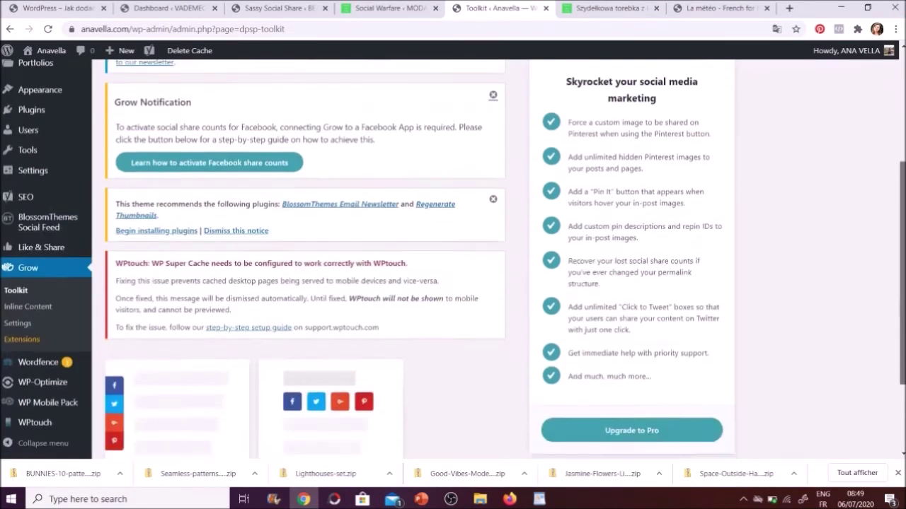
pyautogui.scroll(-2, 453, 262)
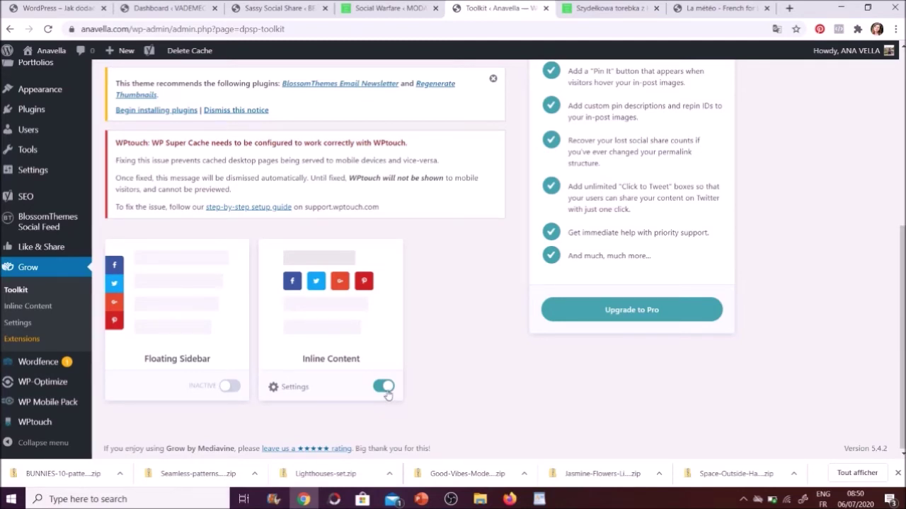
# - Open the Inline Content settings and apply Facebook, Twitter, Pinterest and LinkedIn as the selected share networks
pyautogui.click(293, 391)
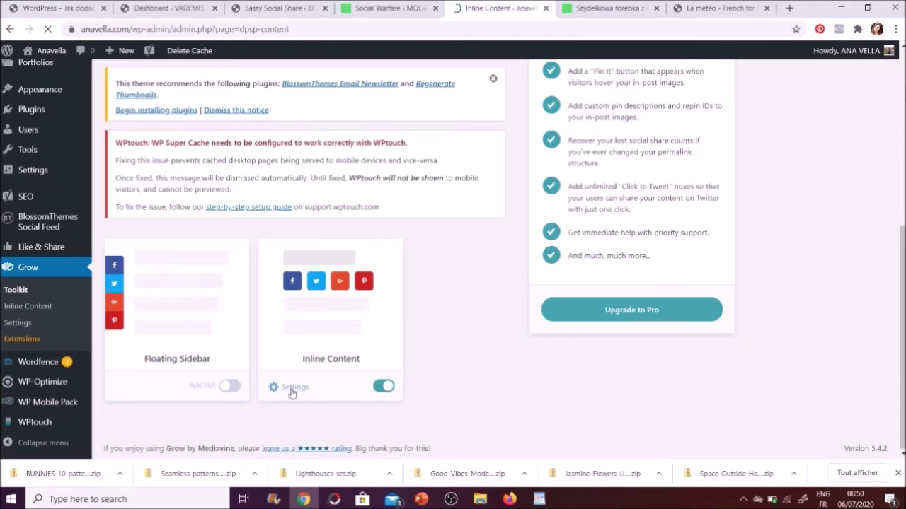
pyautogui.scroll(-3, 292, 394)
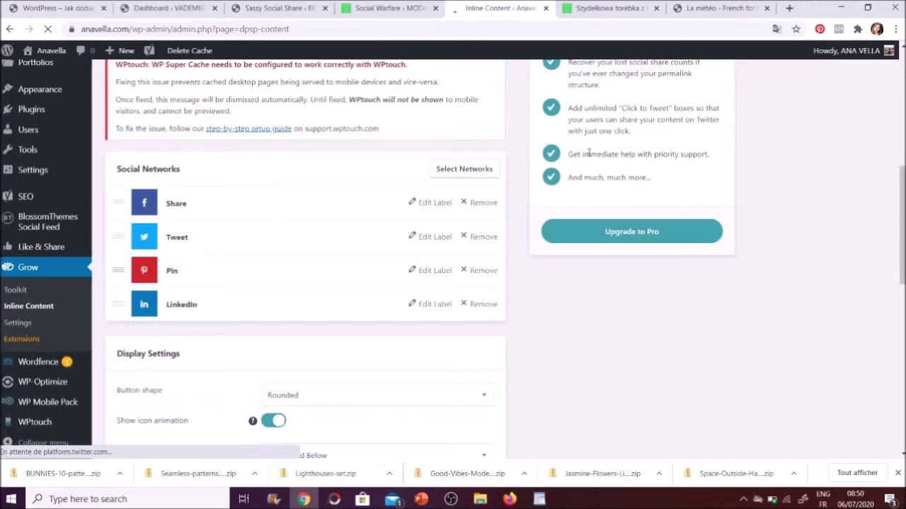
pyautogui.click(466, 176)
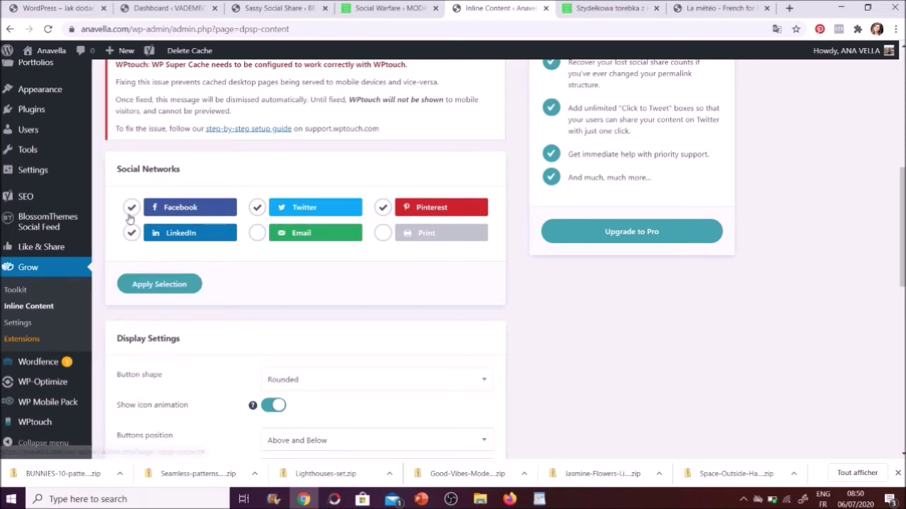
pyautogui.click(157, 285)
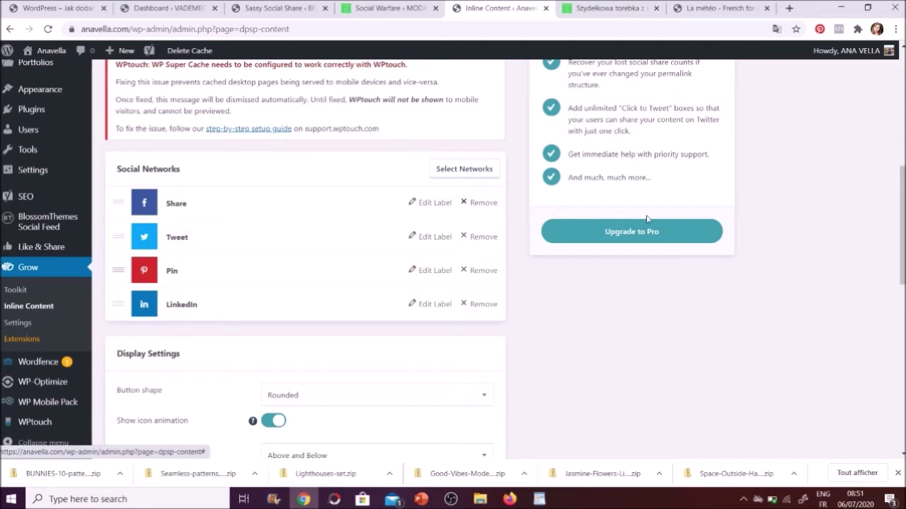
# - Review the inline button display settings and check the button positions above and below the weather post
pyautogui.moveTo(902, 262); pyautogui.dragTo(902, 322)
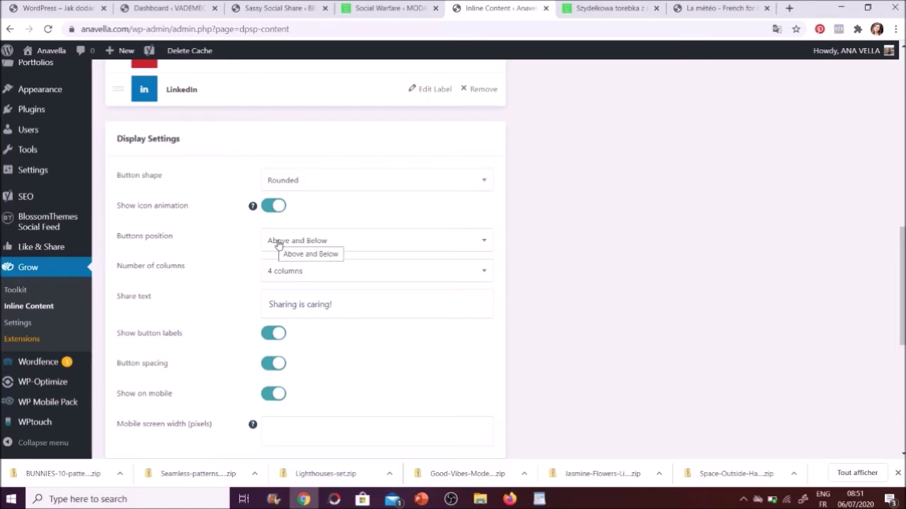
pyautogui.click(723, 10)
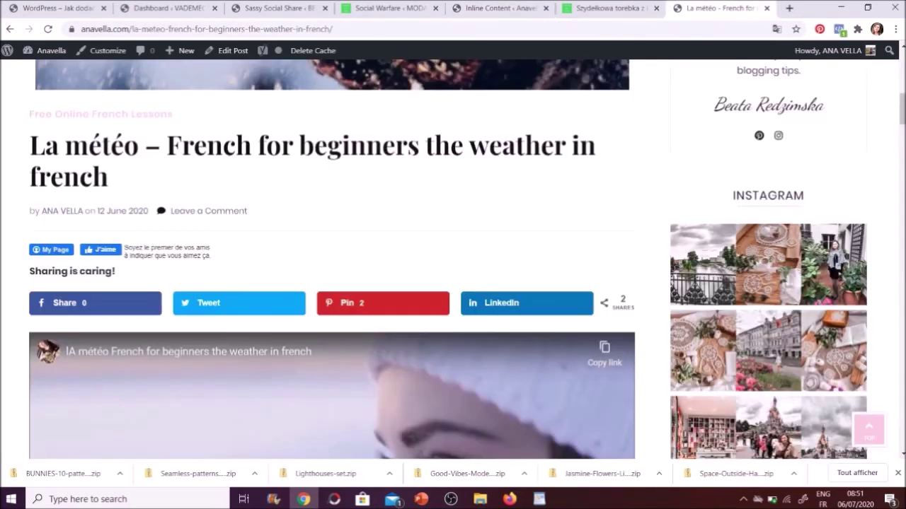
pyautogui.moveTo(901, 106); pyautogui.dragTo(881, 363)
# - Compare the column count, share text and button label settings with the share bar at the end of the weather post
pyautogui.click(499, 8)
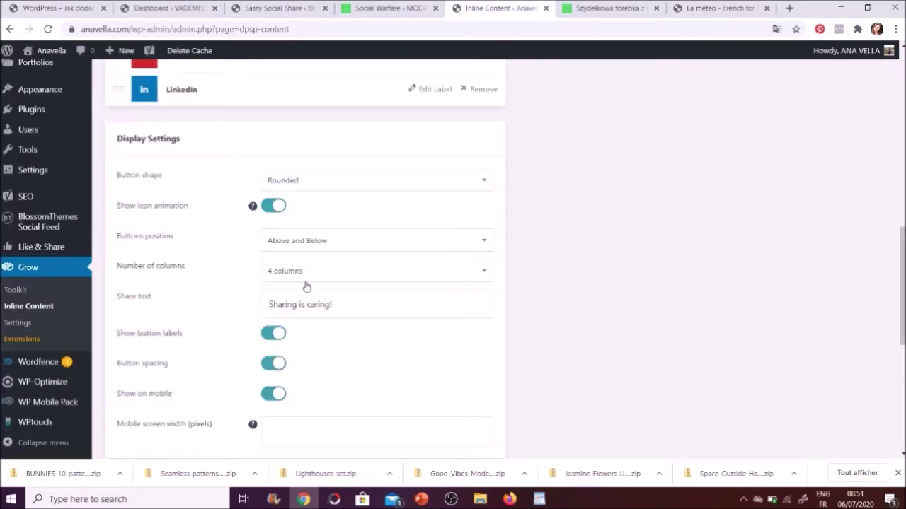
pyautogui.click(732, 8)
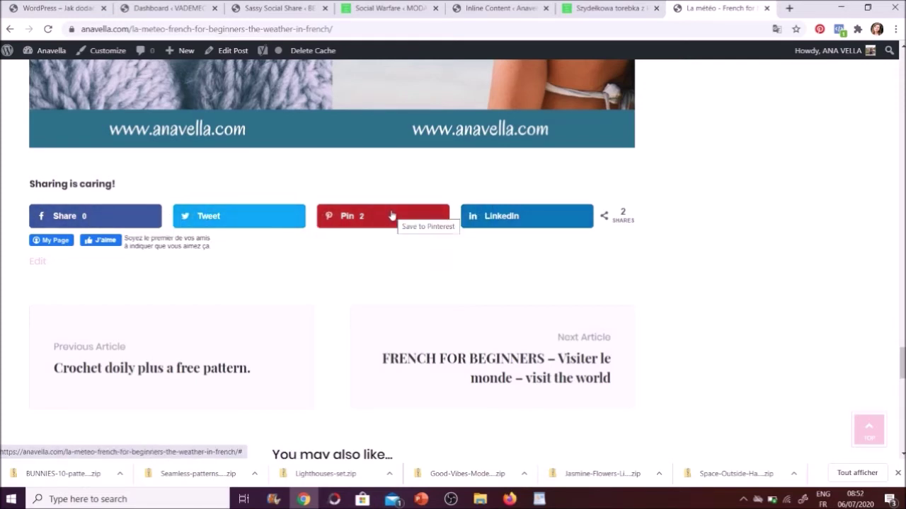
pyautogui.click(491, 8)
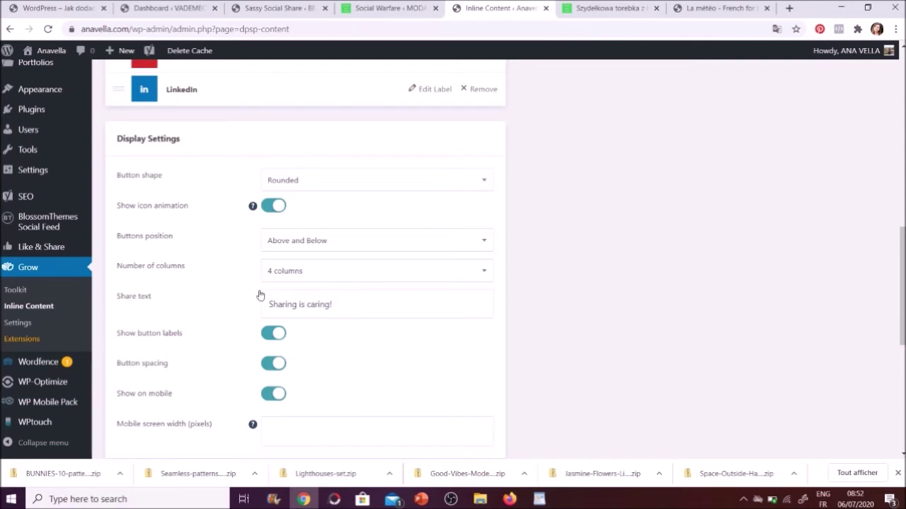
pyautogui.click(722, 7)
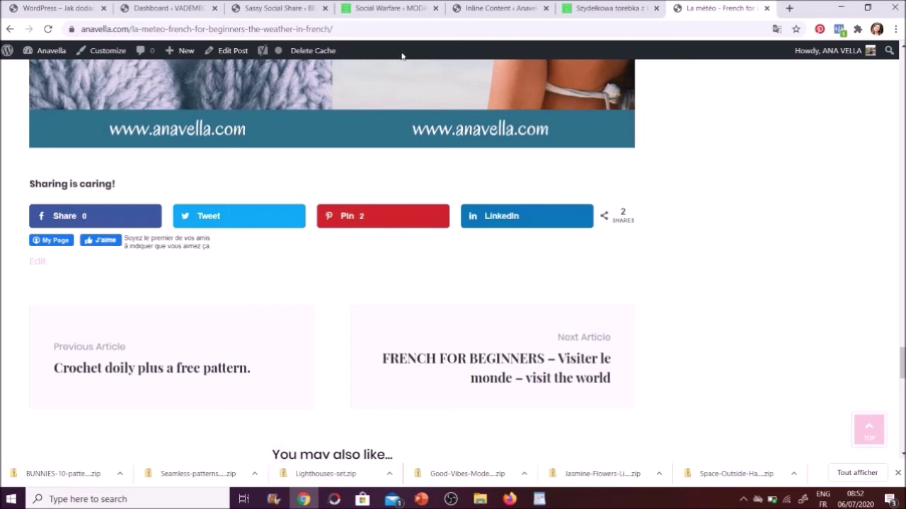
# - Examine the share count and post type display settings, comparing the counts with those on the weather post's share bar
pyautogui.click(500, 8)
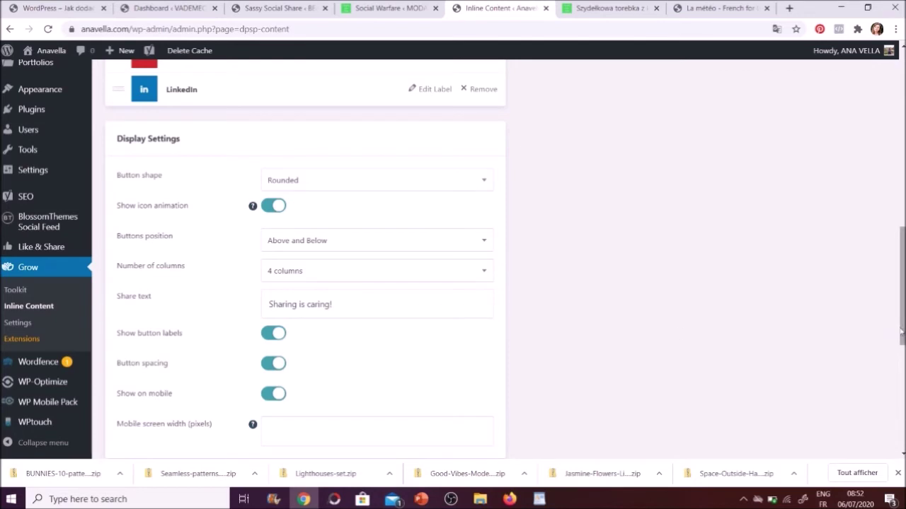
pyautogui.moveTo(903, 332); pyautogui.dragTo(903, 399)
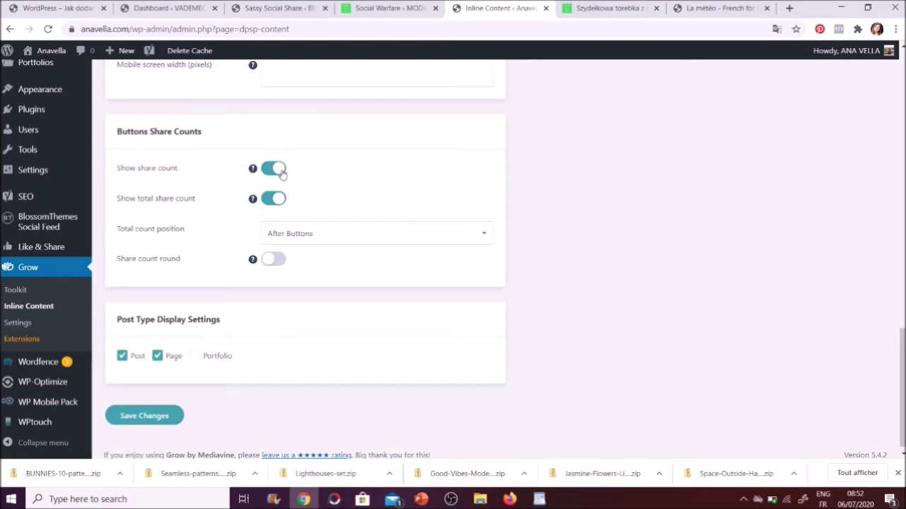
pyautogui.click(704, 12)
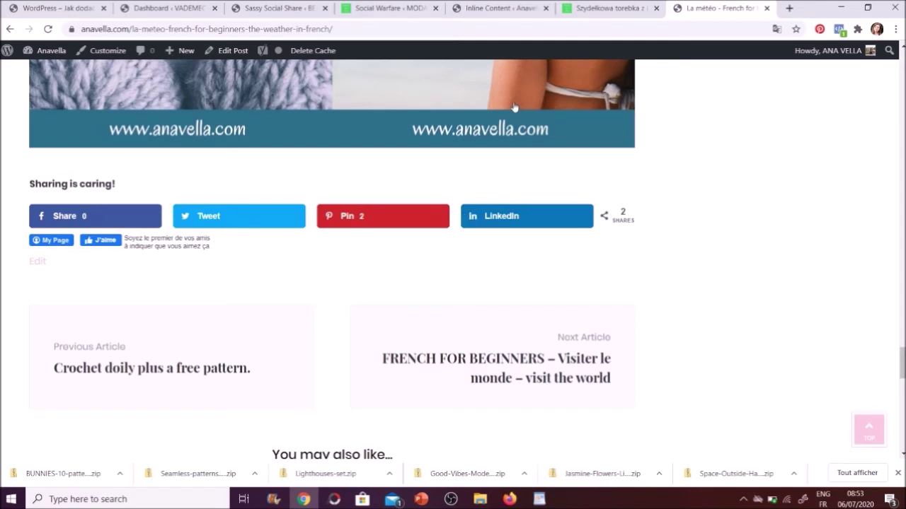
pyautogui.click(490, 8)
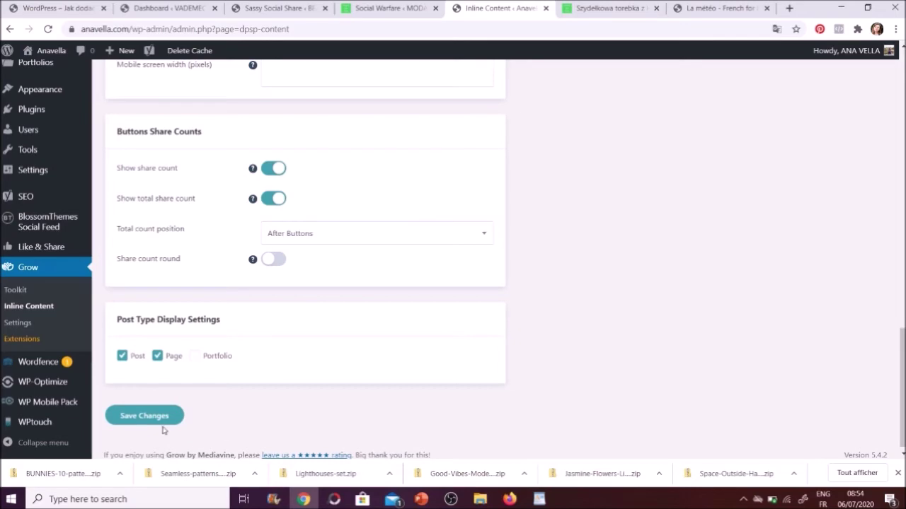
pyautogui.moveTo(902, 387); pyautogui.dragTo(902, 214)
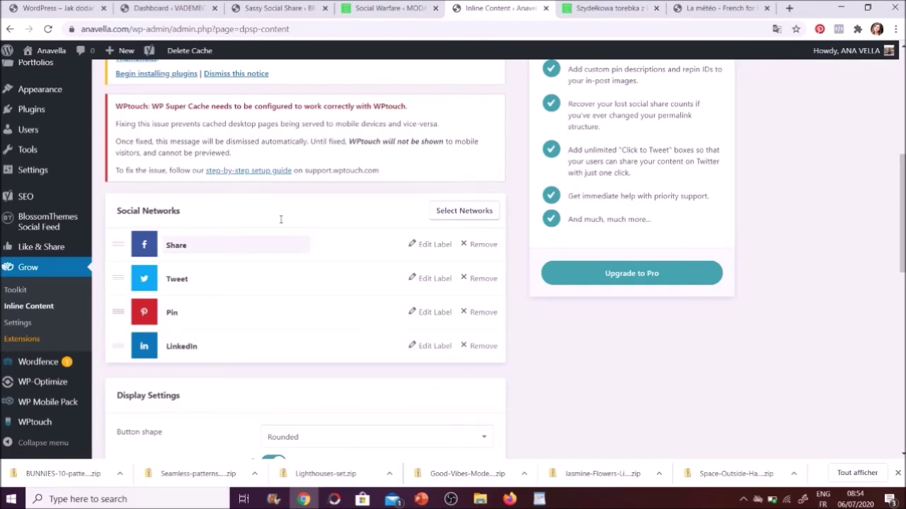
# - Switch to the Vademecum Blogera dashboard and examine the Sumo plugin's page with its My Apps and Store sections
pyautogui.click(166, 10)
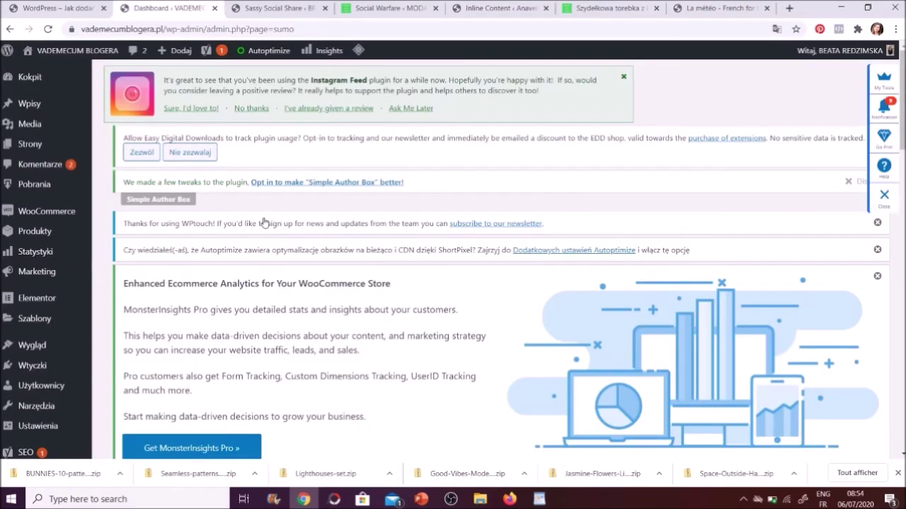
pyautogui.moveTo(901, 99); pyautogui.dragTo(902, 211)
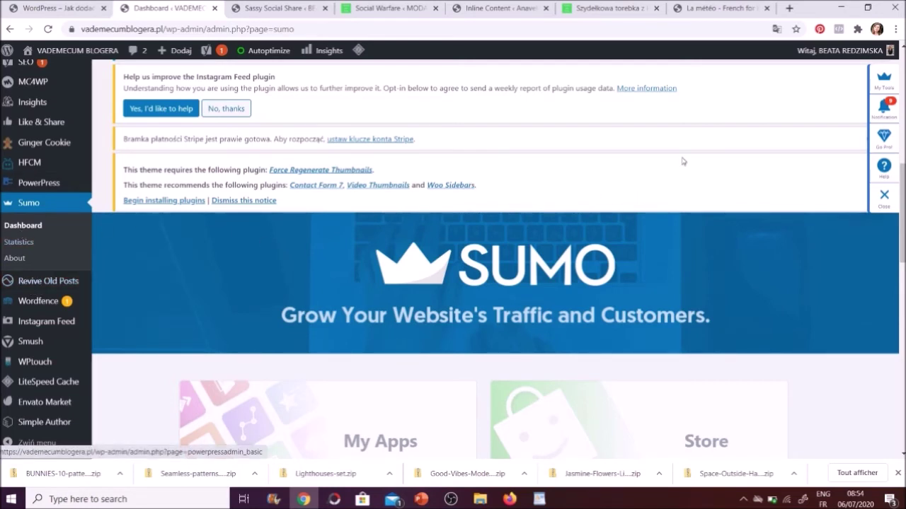
pyautogui.scroll(-3, 903, 243)
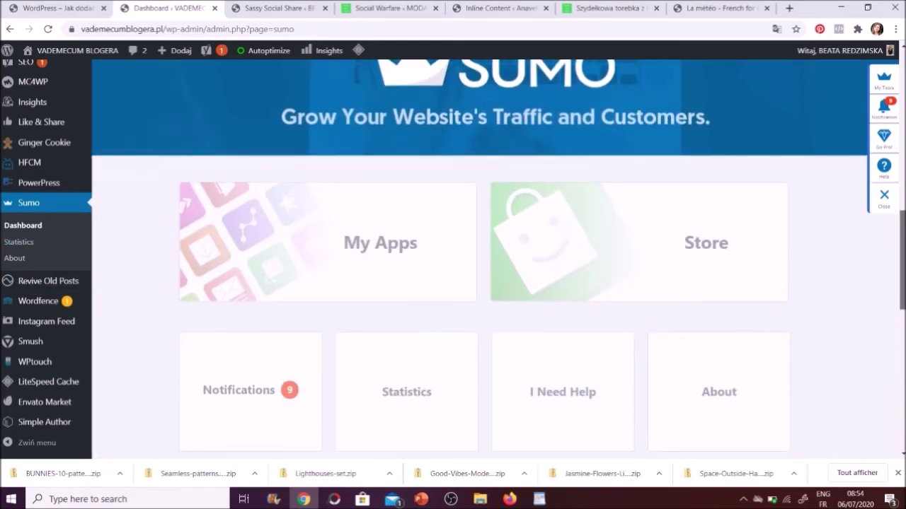
pyautogui.scroll(1, 837, 262)
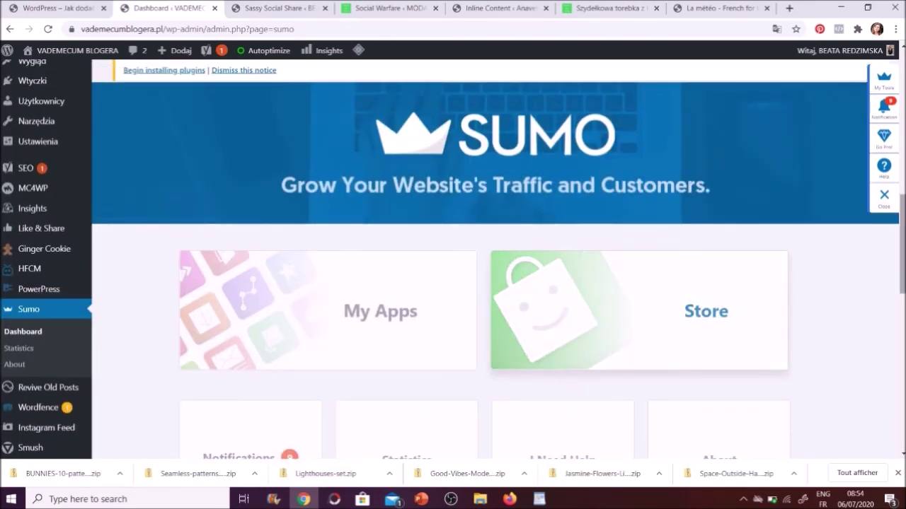
# - View the floating share bar on the social media buttons post and reveal the share icons over its travel image
pyautogui.click(68, 9)
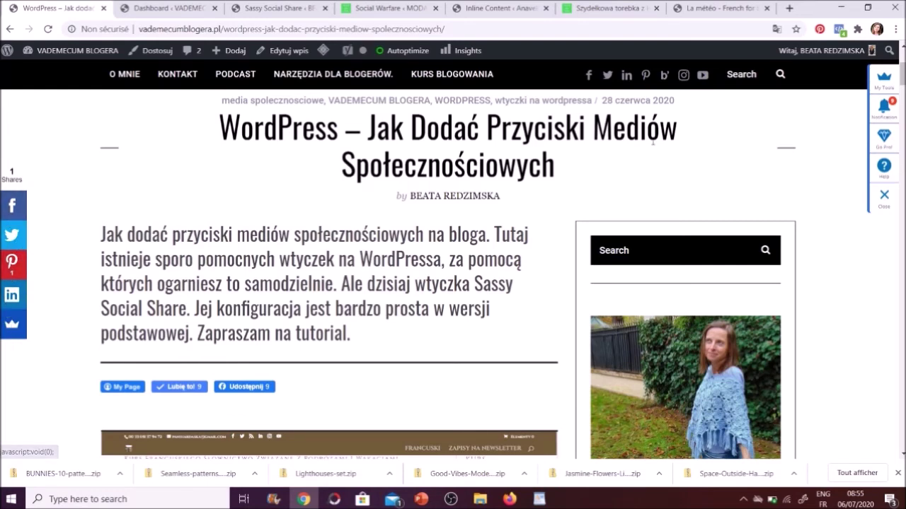
pyautogui.scroll(-4, 532, 154)
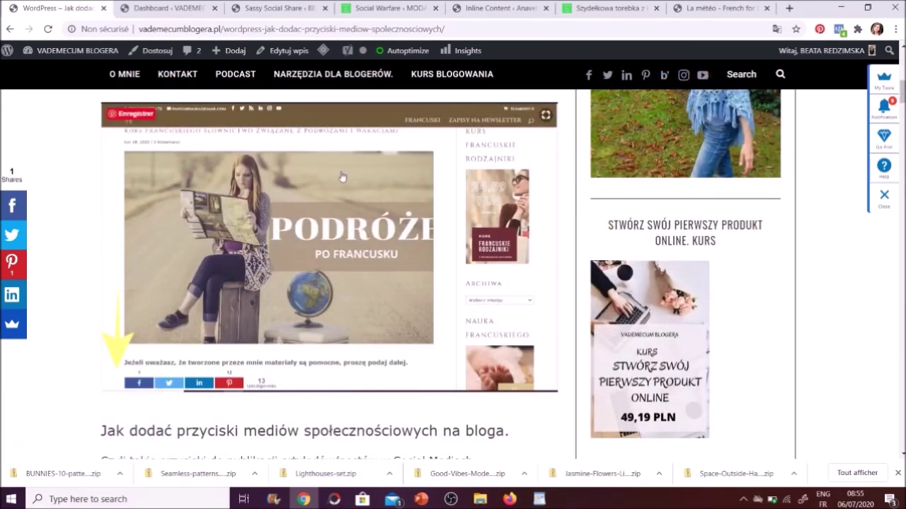
pyautogui.moveTo(438, 204)
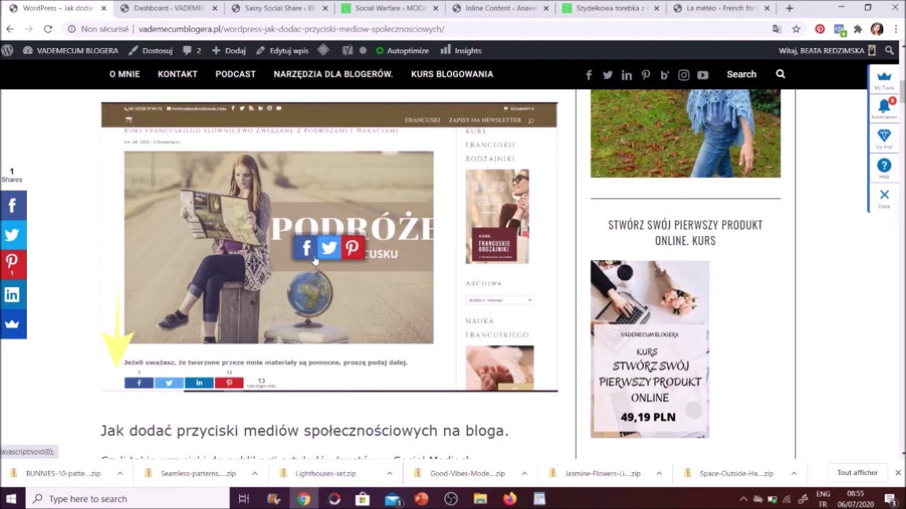